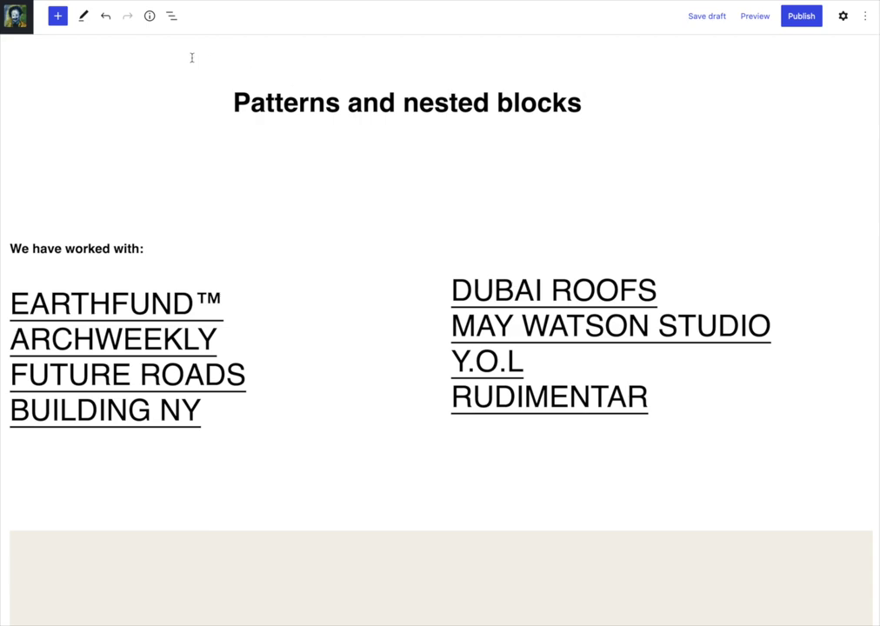
- Switch the editor tools to Select mode and select the two client lists
click(83, 16)
click(108, 75)
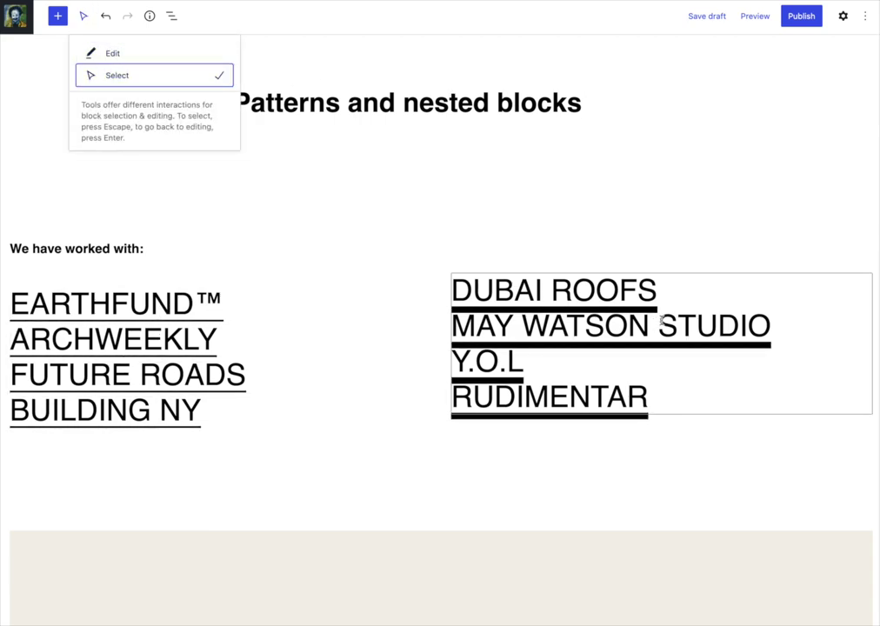
click(522, 348)
click(130, 348)
scroll(468, 348, down, 5)
scroll(468, 348, down, 3)
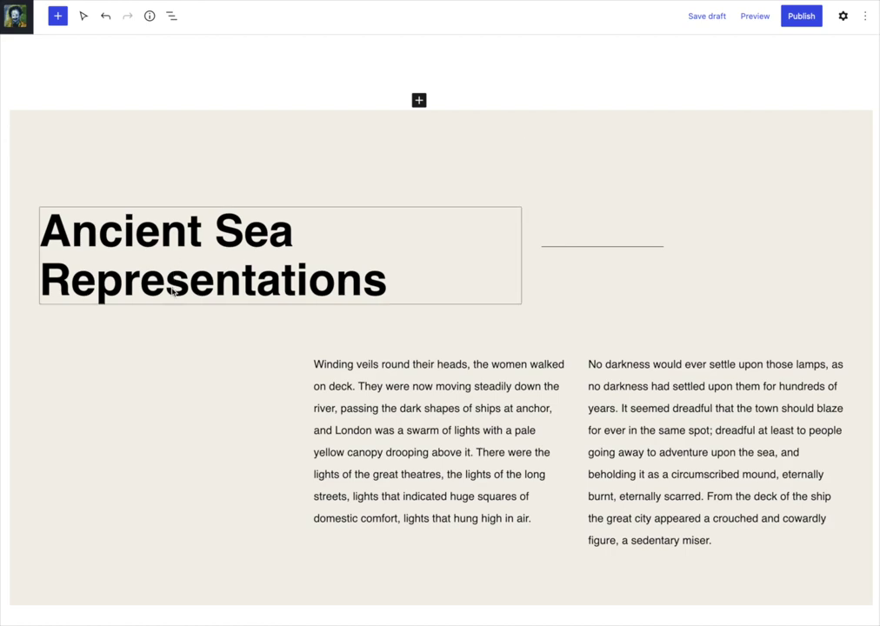
- Select the Ancient Sea Representations heading's column and move it to the right
click(339, 271)
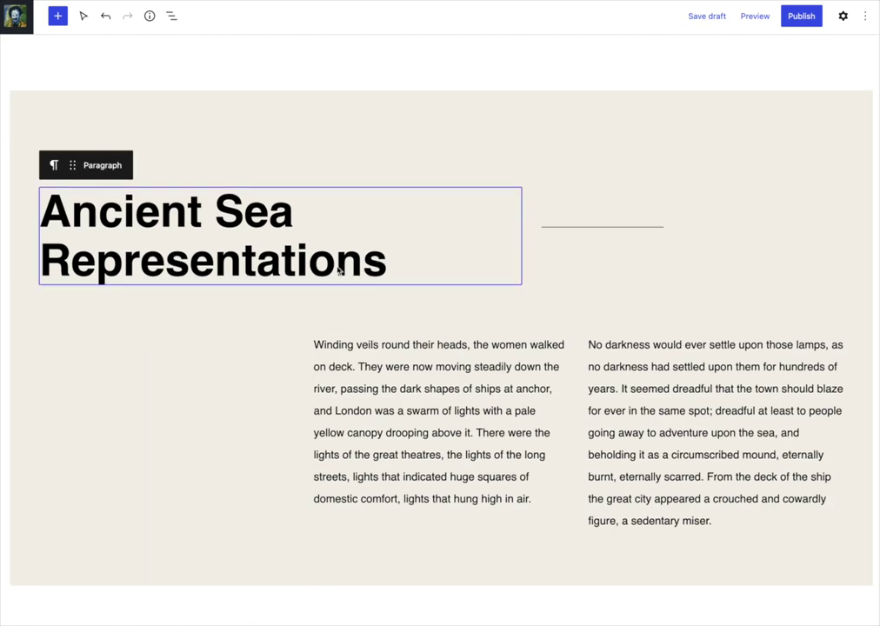
click(351, 306)
click(349, 273)
triple_click(349, 274)
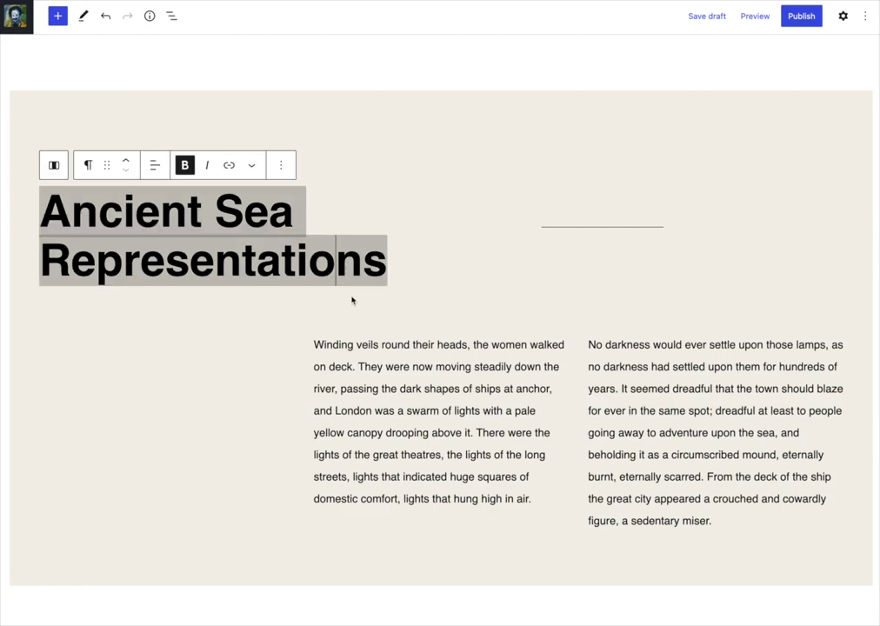
click(55, 166)
click(53, 98)
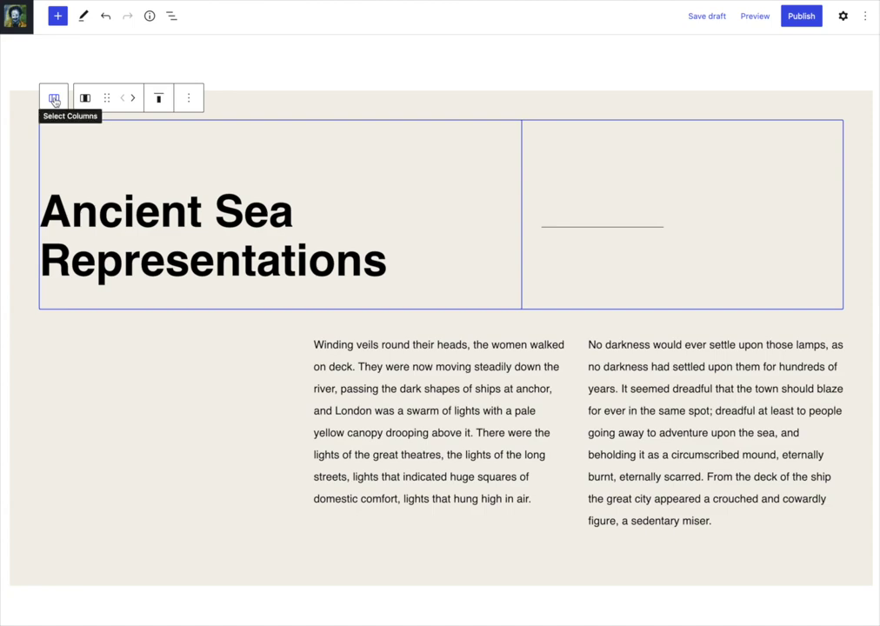
click(132, 99)
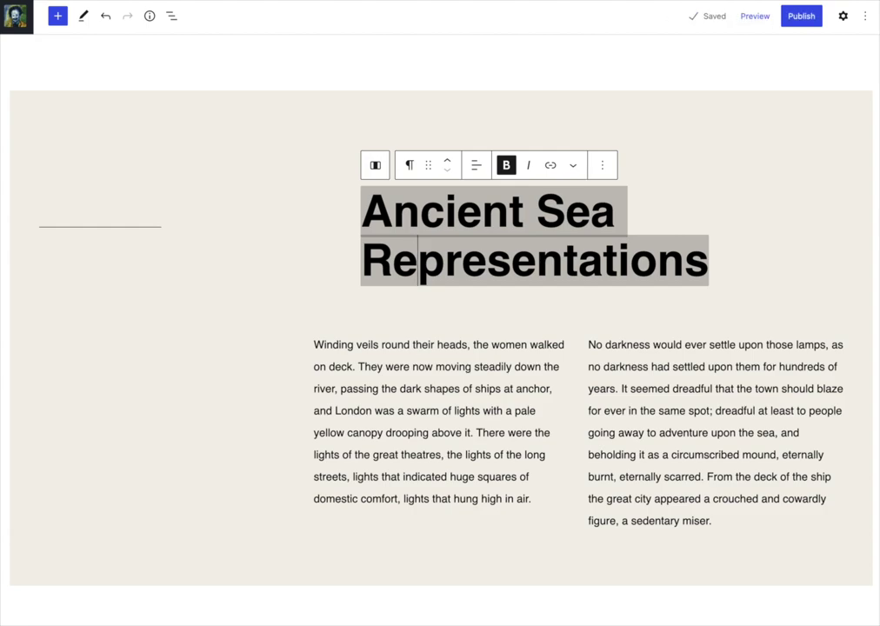
- Drop the mountain photo into the left column and move the heading column back left
drag(295, 351, 145, 388)
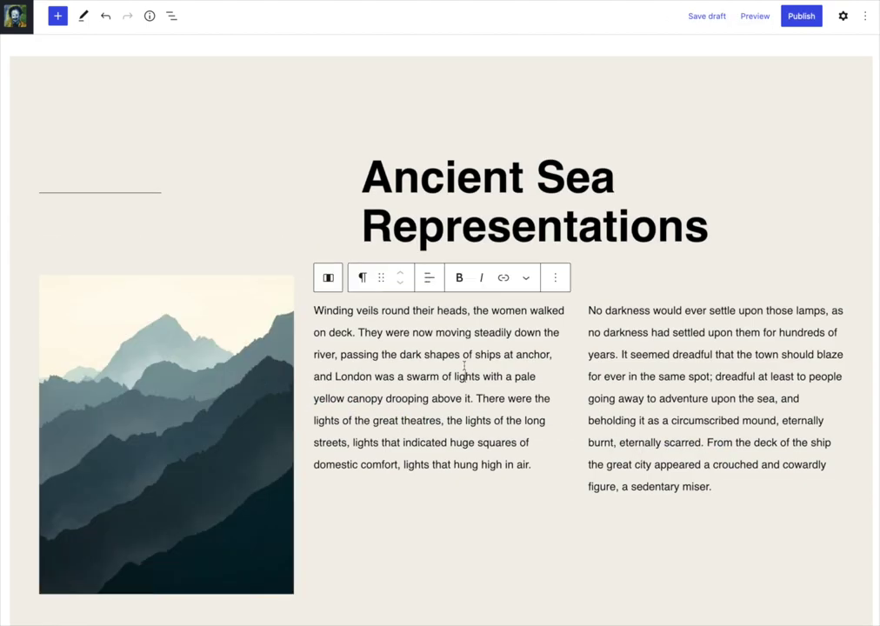
click(375, 130)
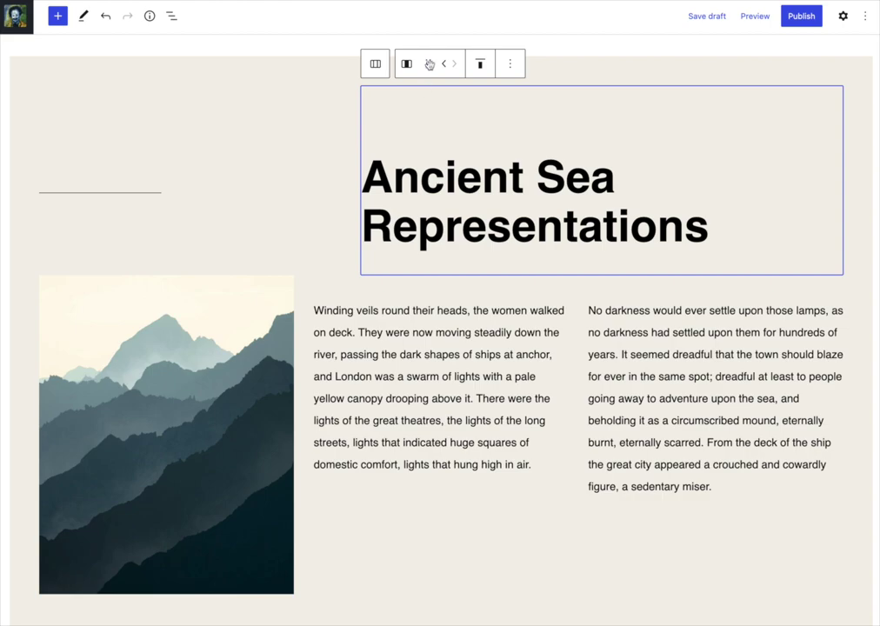
click(443, 65)
- Crop the mountain image tighter to show peaks and sky, then turn it into a cover
click(175, 371)
scroll(175, 371, down, 1)
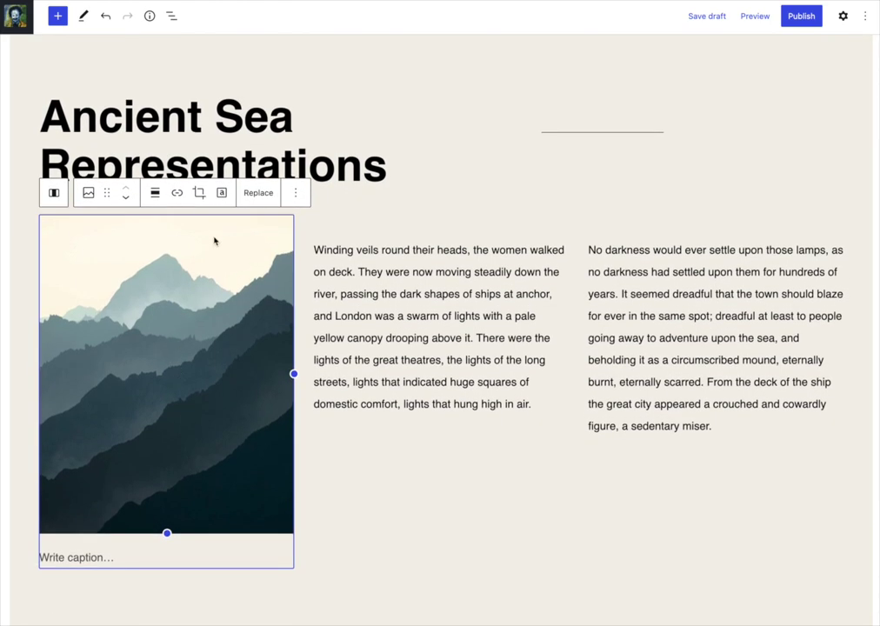
click(203, 195)
scroll(177, 395, up, 1)
scroll(177, 395, up, 2)
scroll(176, 395, up, 1)
mouse_move(179, 302)
mouse_down()
mouse_move(197, 422)
mouse_move(107, 418)
mouse_up()
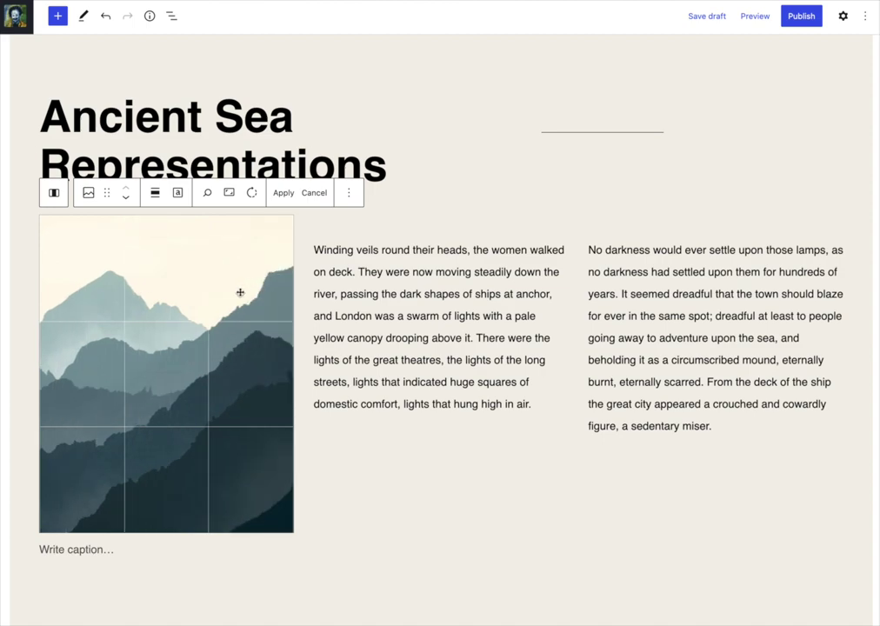
click(286, 198)
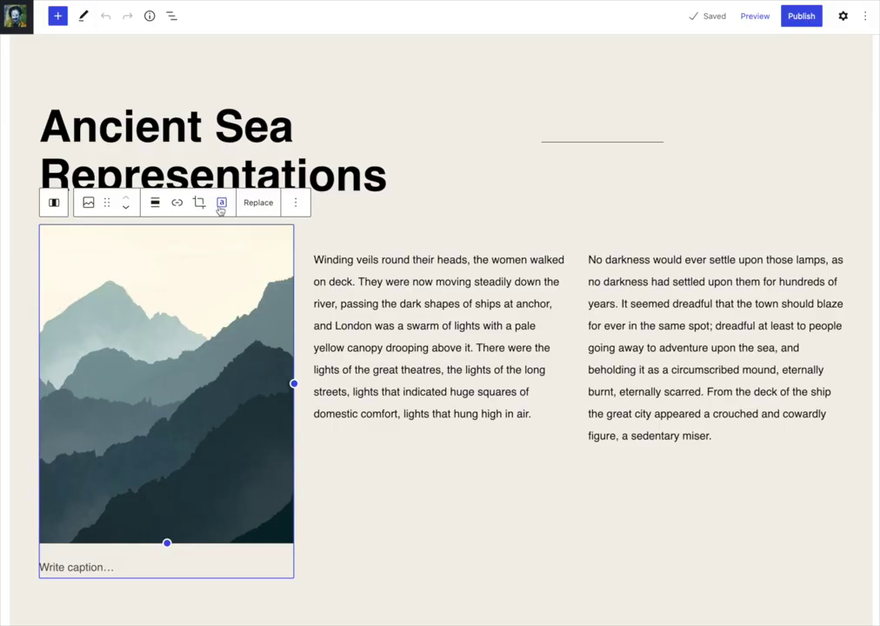
click(222, 202)
- Write 'Text overlay' on the mountain cover
click(158, 331)
text(Text)
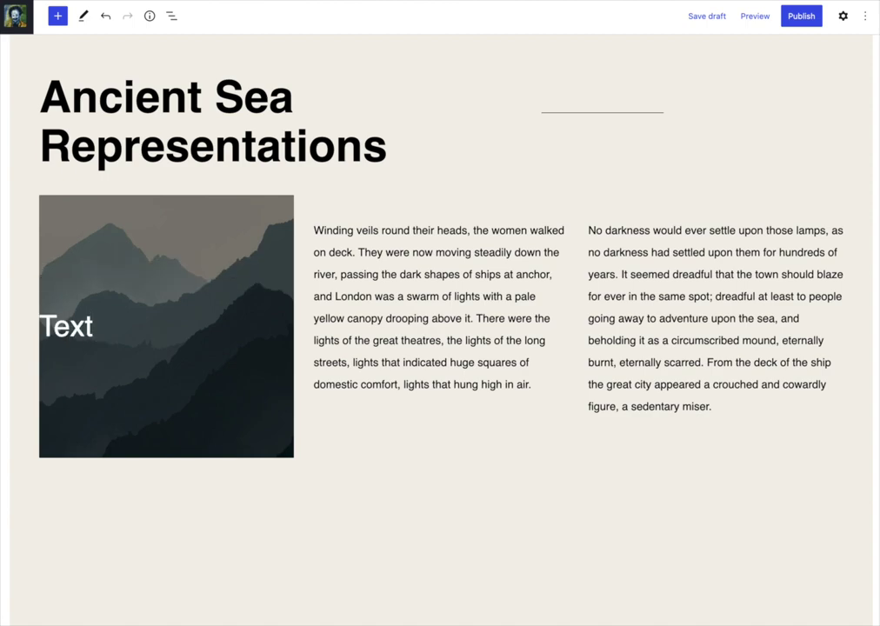
text( overlay)
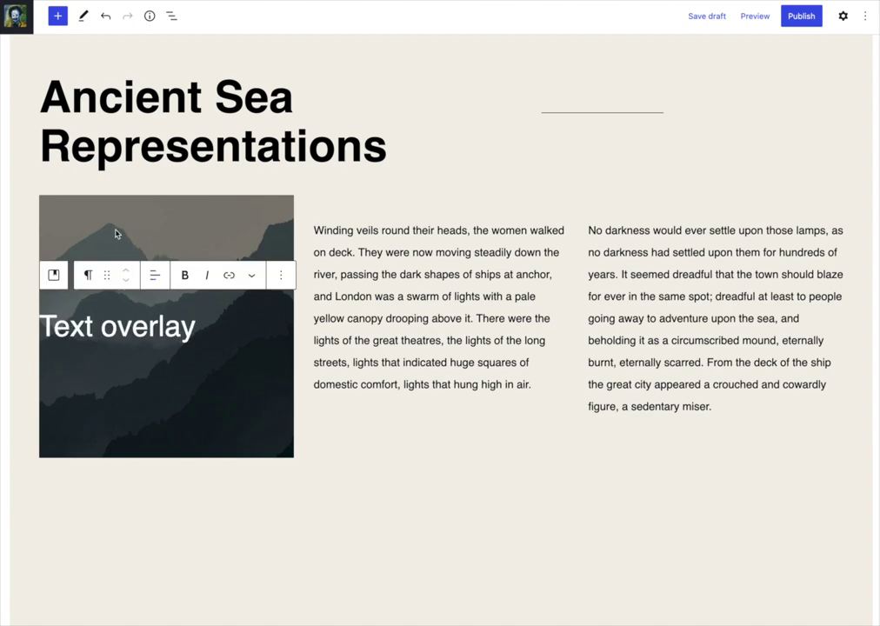
click(53, 275)
- Set the cover's padding to 72px and the overlay text line height to 0.9
click(842, 15)
scroll(815, 420, down, 4)
scroll(781, 576, down, 2)
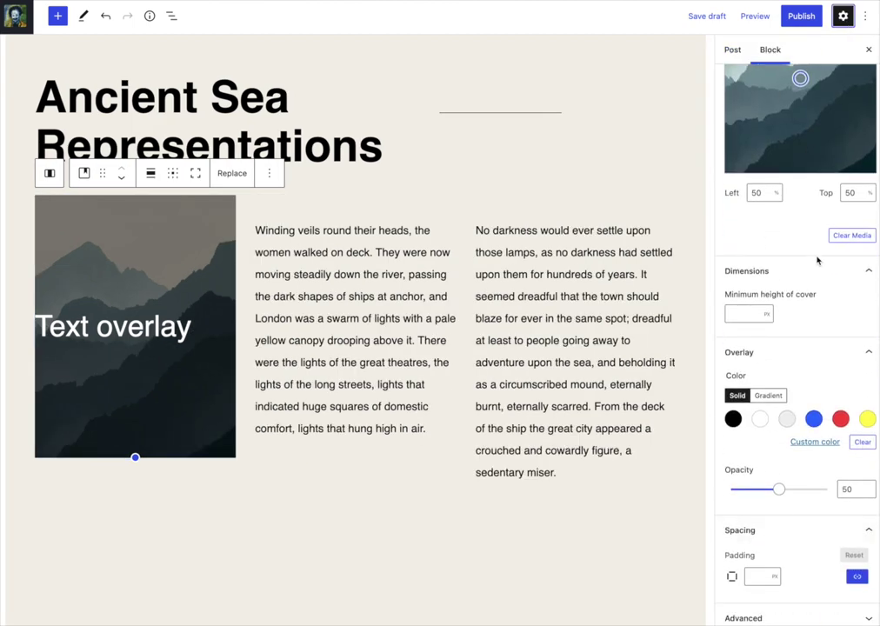
click(870, 353)
click(761, 576)
drag(761, 576, 773, 531)
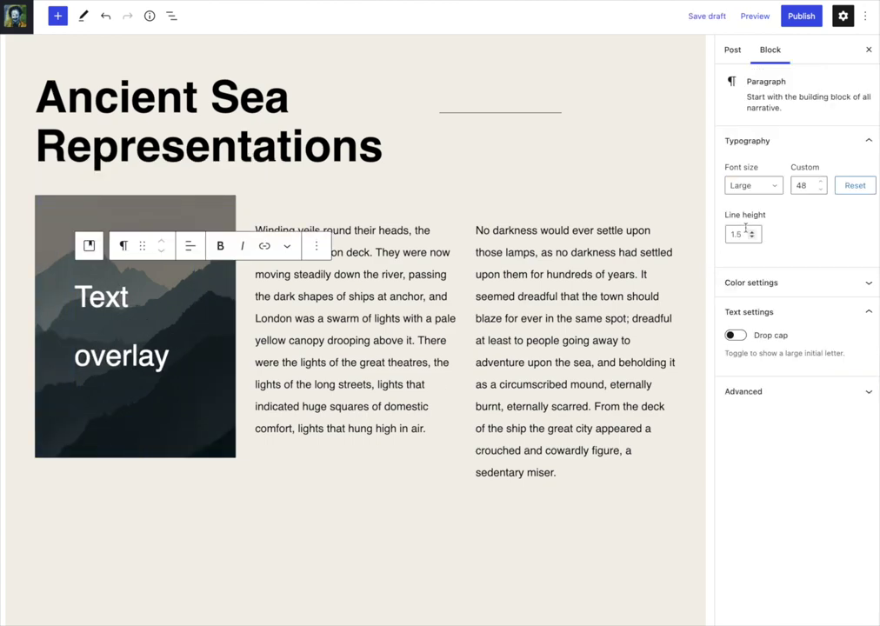
click(752, 237)
click(752, 236)
click(753, 237)
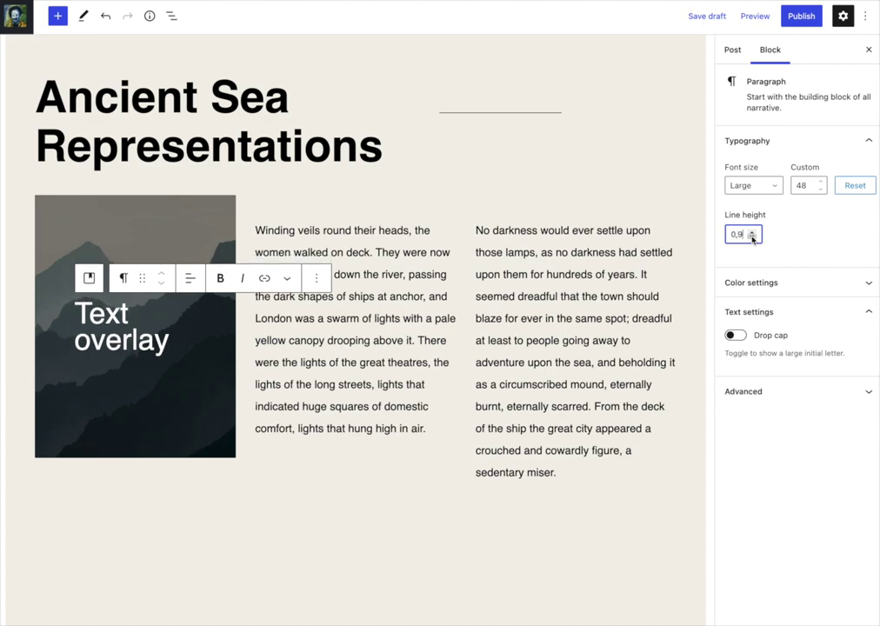
click(872, 50)
- Shorten the cover image's height by dragging its bottom edge up
click(435, 297)
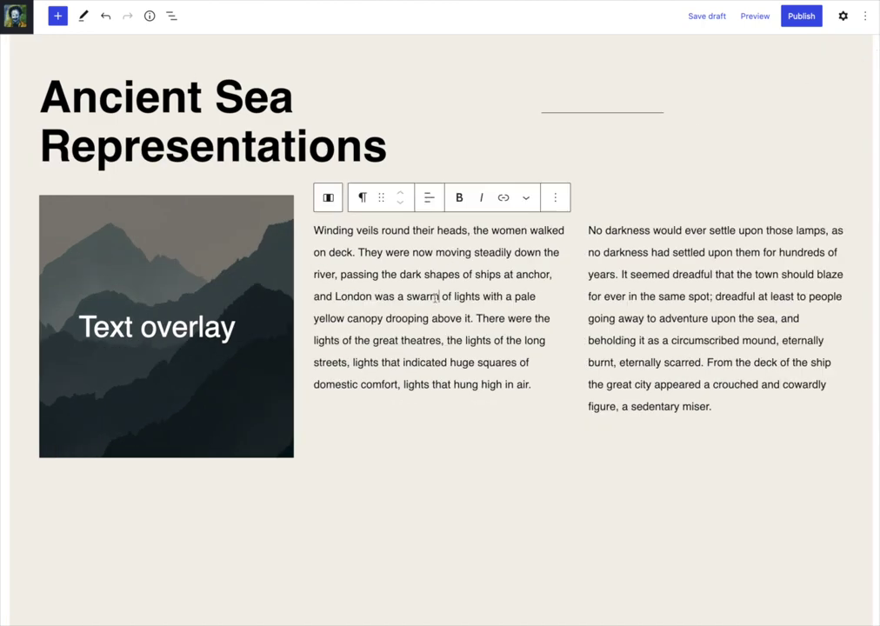
click(131, 239)
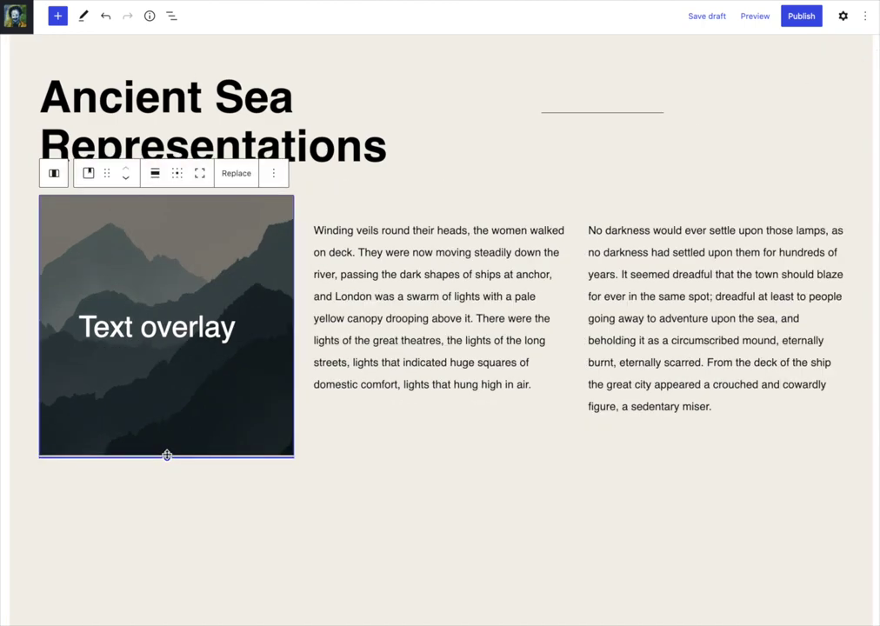
drag(167, 455, 167, 406)
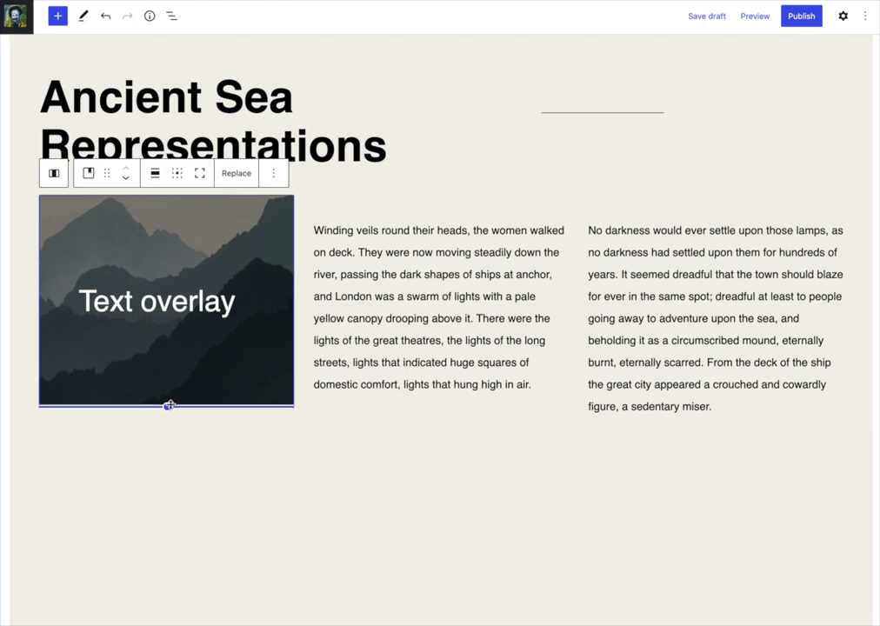
click(126, 178)
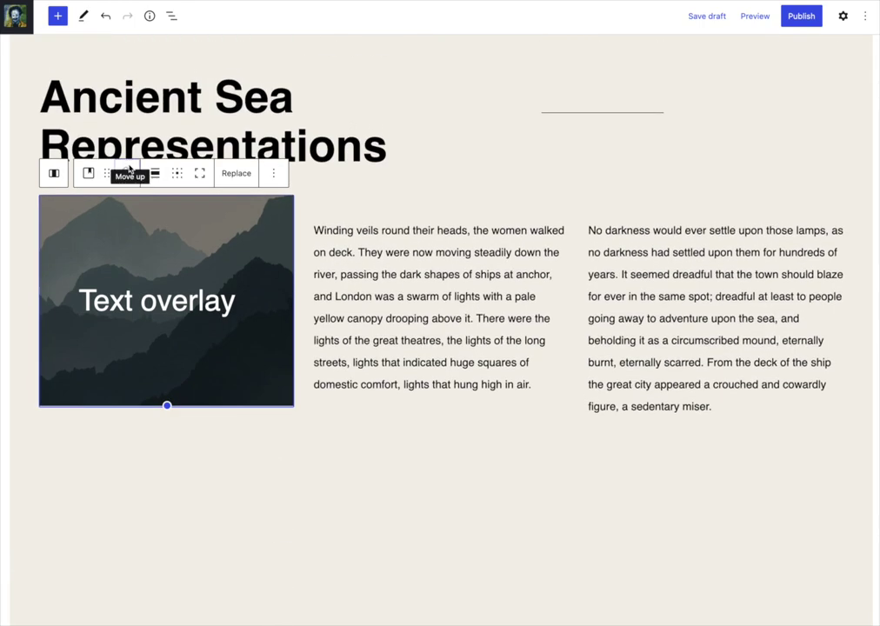
- Cut the left-hand client list to the clipboard
click(398, 252)
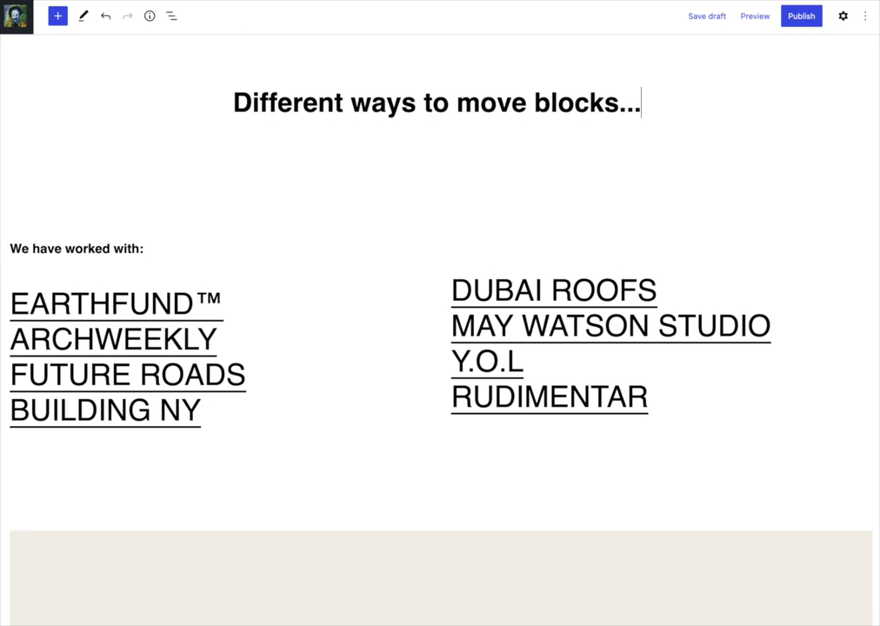
click(199, 415)
key(ctrl+x)
- Paste the client list under the blue studio heading and drag the image block below the right column text
scroll(342, 419, down, 3)
scroll(341, 419, down, 6)
scroll(340, 420, down, 4)
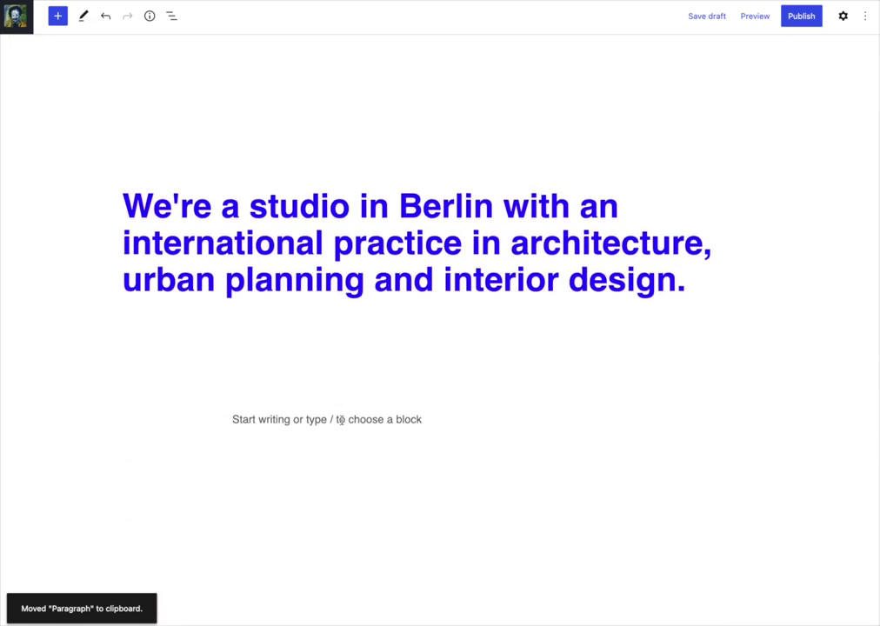
click(700, 285)
key(ctrl+v)
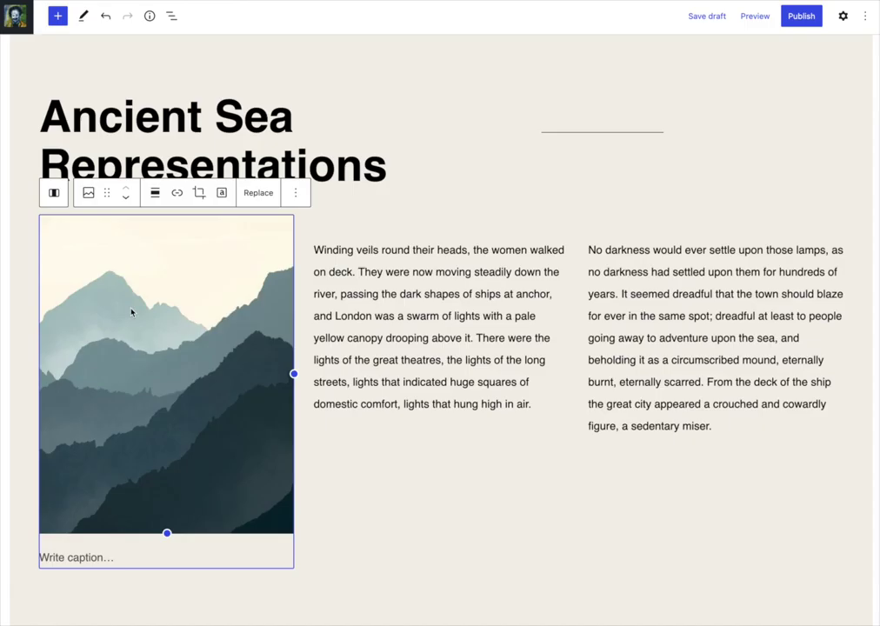
key(Escape)
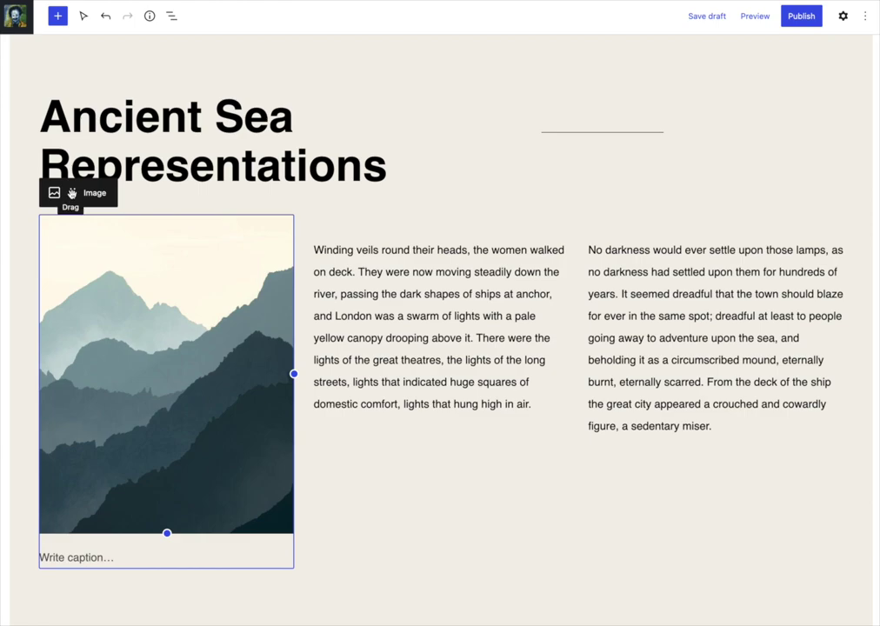
drag(72, 193, 645, 259)
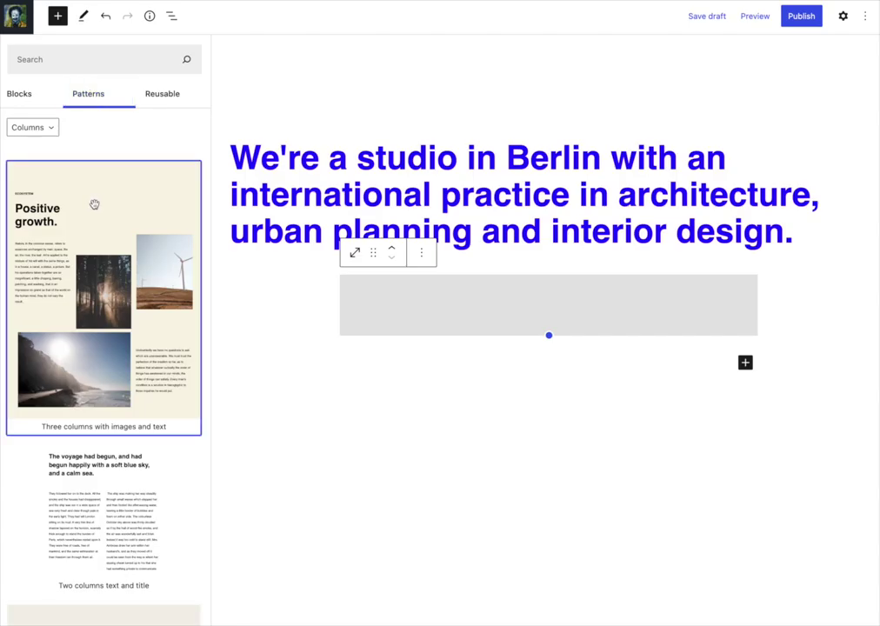
- Insert the 'Three columns with images and text' pattern and move its forest photo to the right column
drag(94, 205, 402, 287)
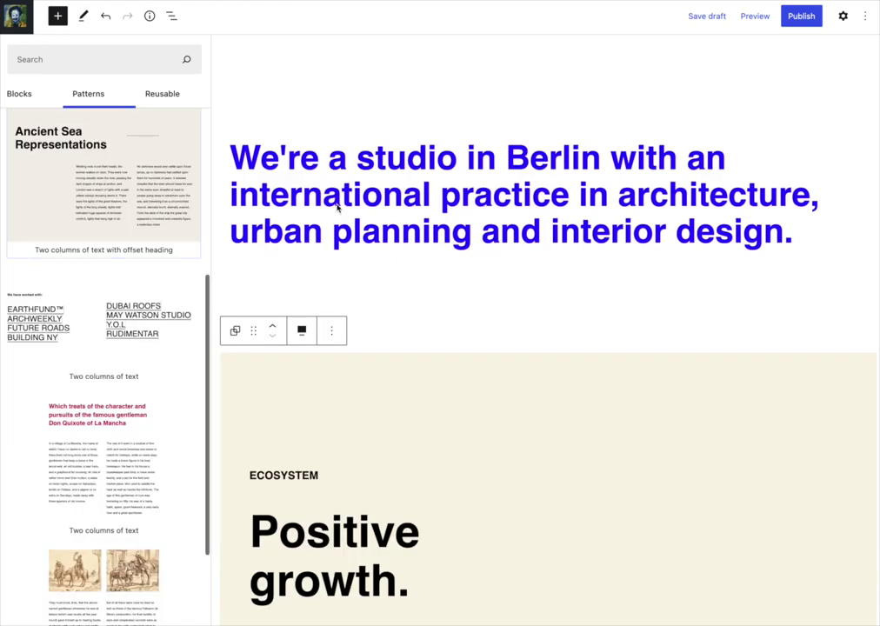
click(57, 15)
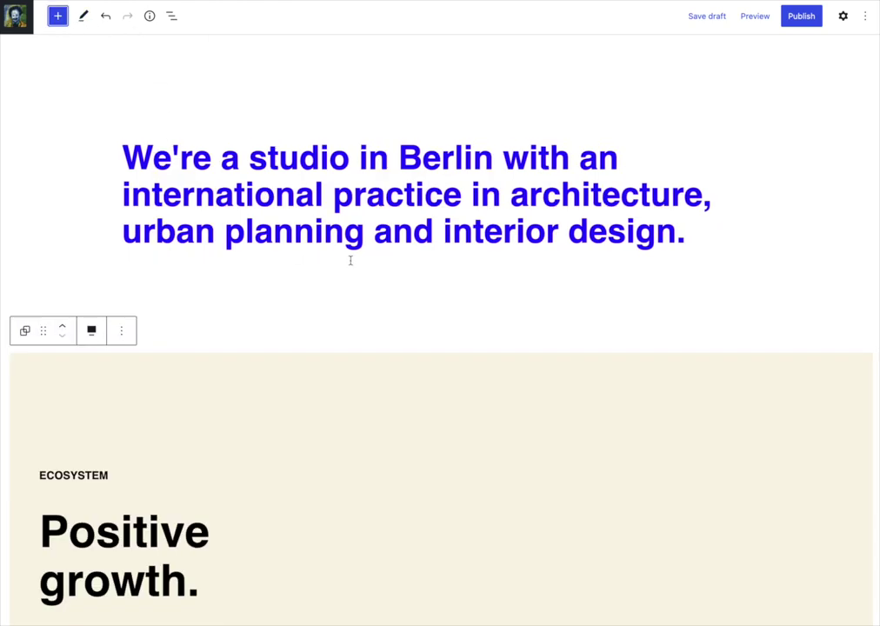
scroll(350, 260, down, 5)
scroll(376, 295, down, 4)
scroll(375, 294, down, 3)
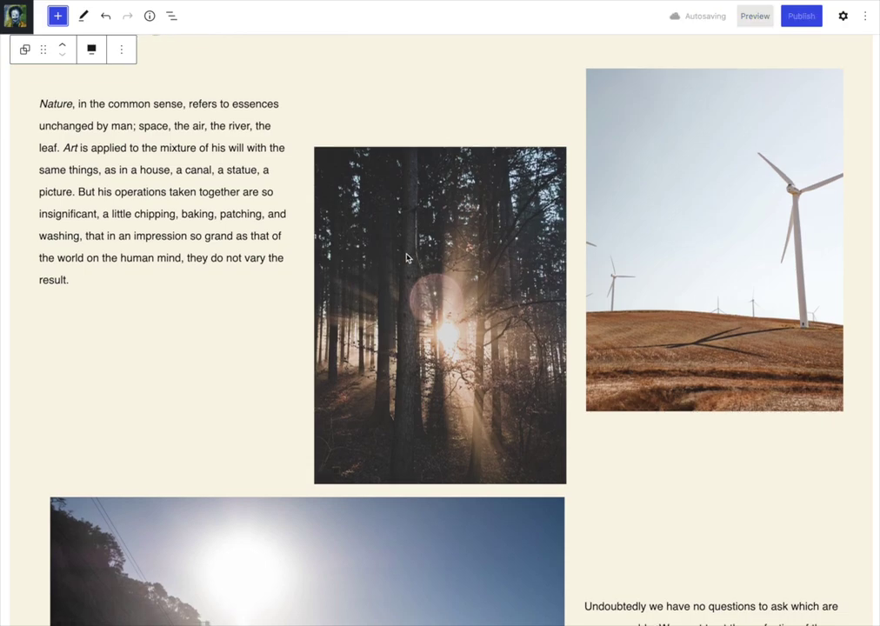
click(406, 258)
mouse_move(379, 124)
mouse_down()
mouse_move(670, 259)
mouse_move(694, 218)
mouse_up()
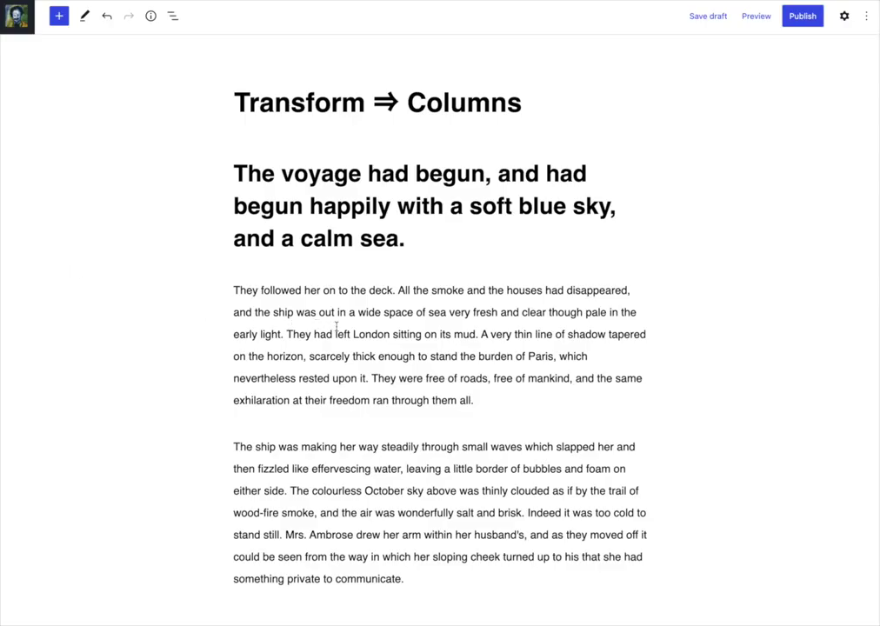
- Transform the two voyage paragraphs into a two-column block
drag(335, 331, 346, 446)
click(247, 257)
mouse_move(287, 320)
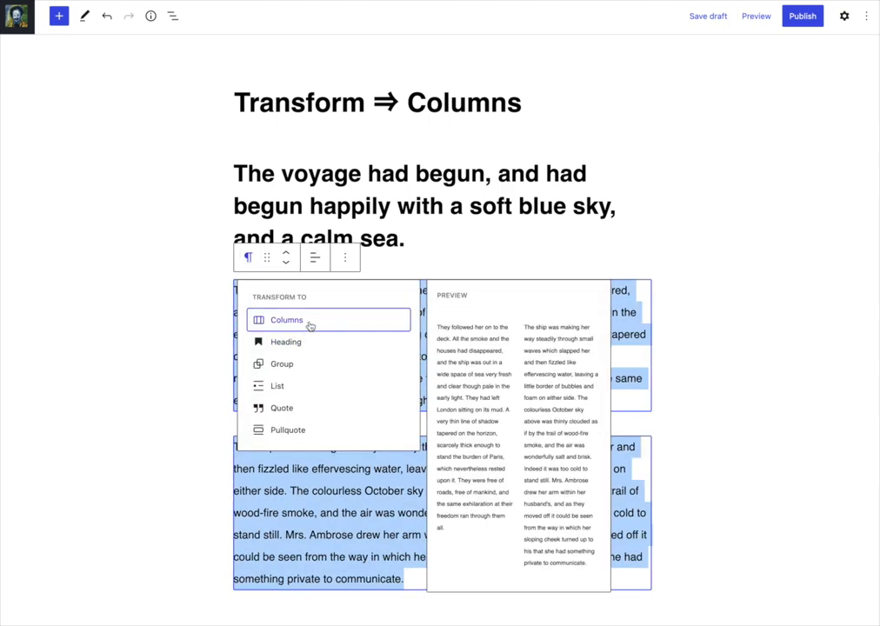
click(309, 327)
click(162, 369)
- Transform the One, Two and Three paragraphs into columns
scroll(162, 370, down, 5)
scroll(162, 372, down, 3)
scroll(162, 369, down, 3)
drag(270, 184, 271, 330)
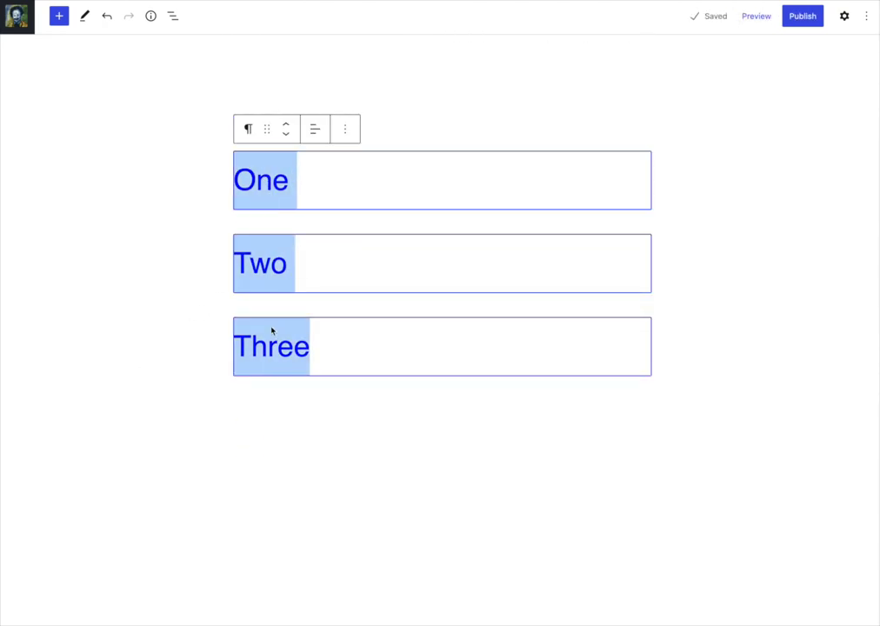
click(249, 129)
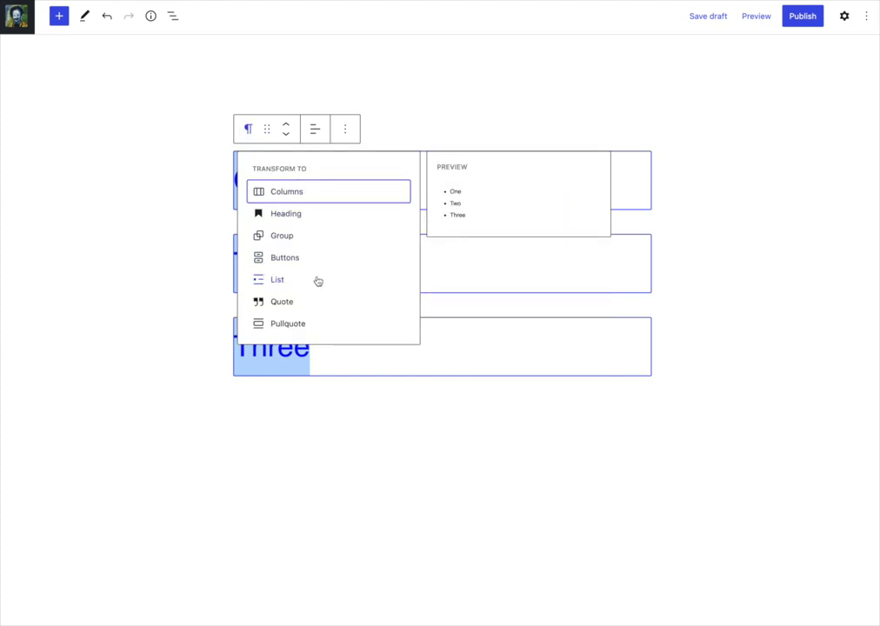
click(313, 194)
click(140, 195)
- Combine the two architecture images into a gallery
scroll(140, 195, down, 5)
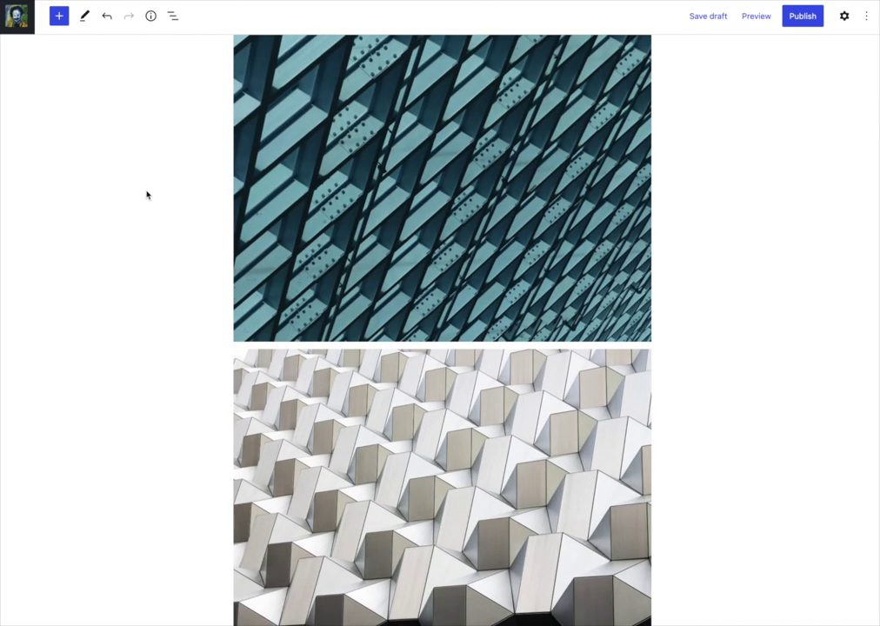
click(334, 201)
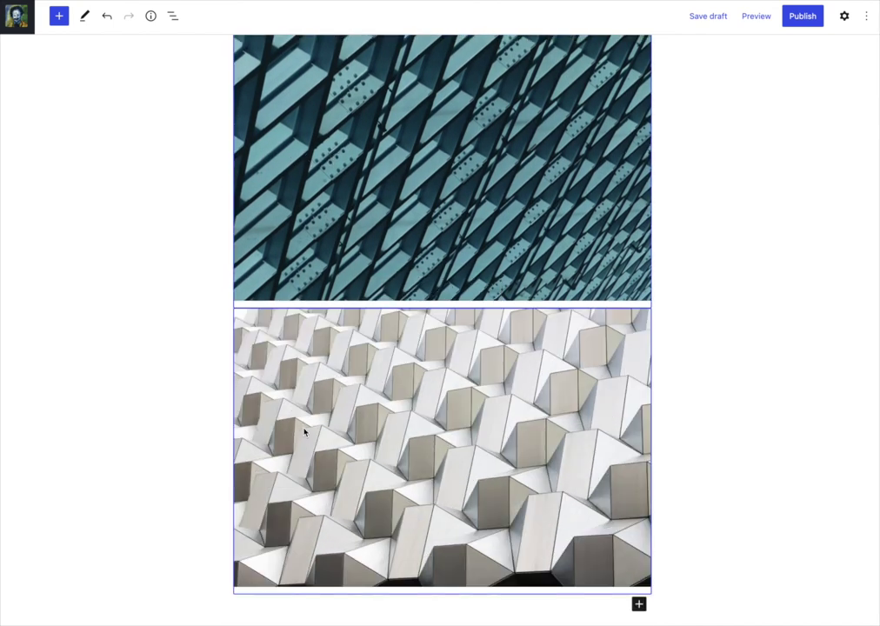
drag(304, 430, 216, 195)
click(248, 50)
mouse_move(282, 134)
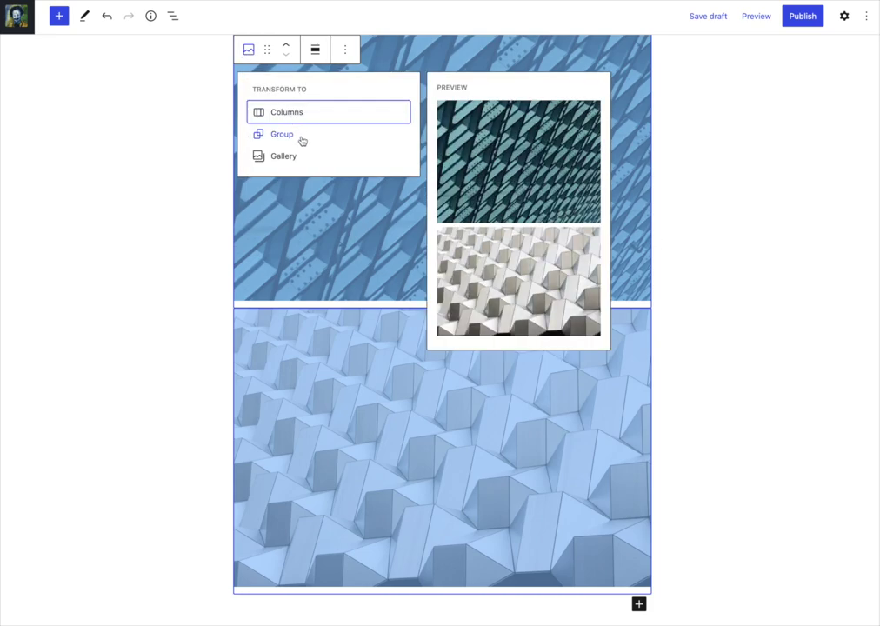
click(305, 156)
click(138, 417)
scroll(137, 417, down, 4)
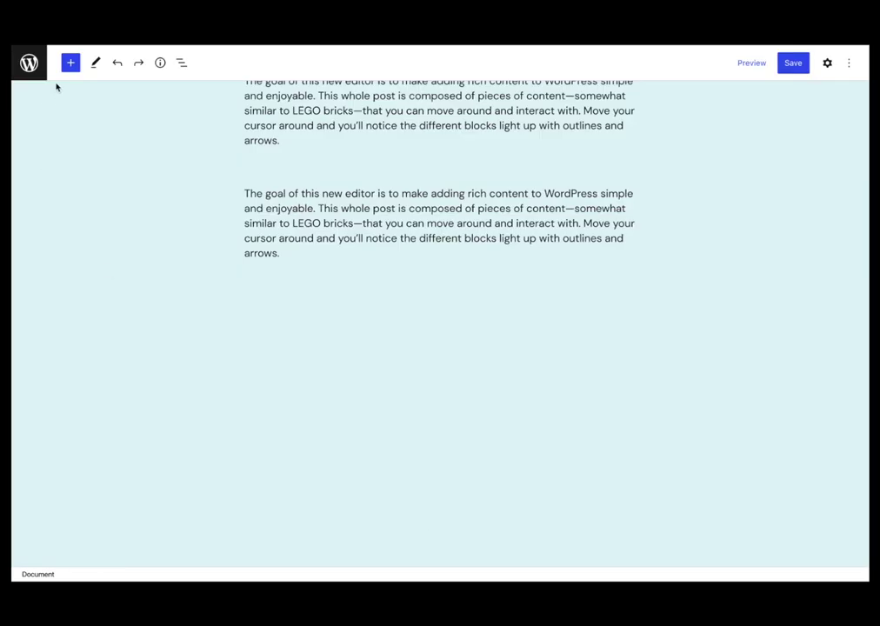
- Insert the Lorem ipsum heading-and-two-columns pattern between the intro paragraphs
click(69, 68)
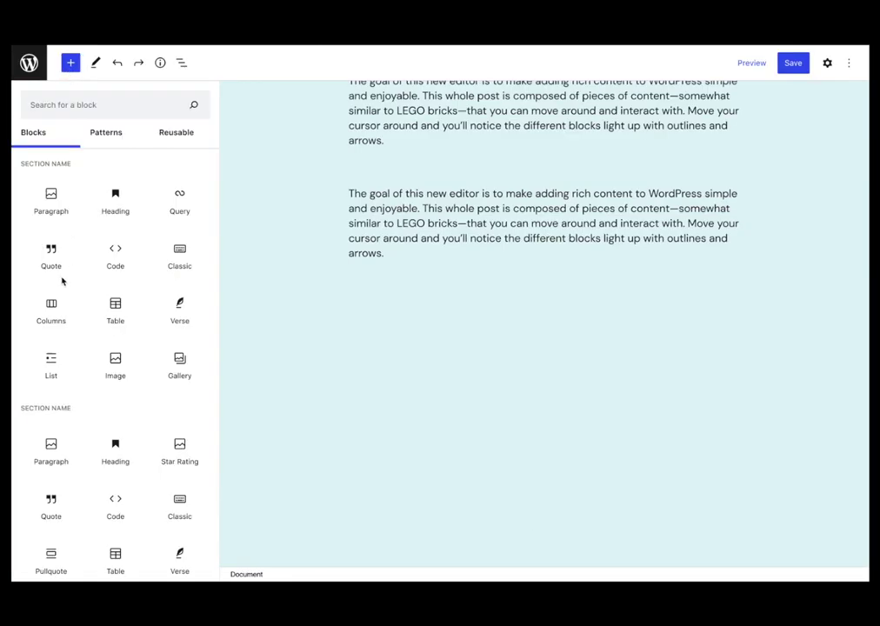
click(52, 319)
click(288, 214)
click(264, 217)
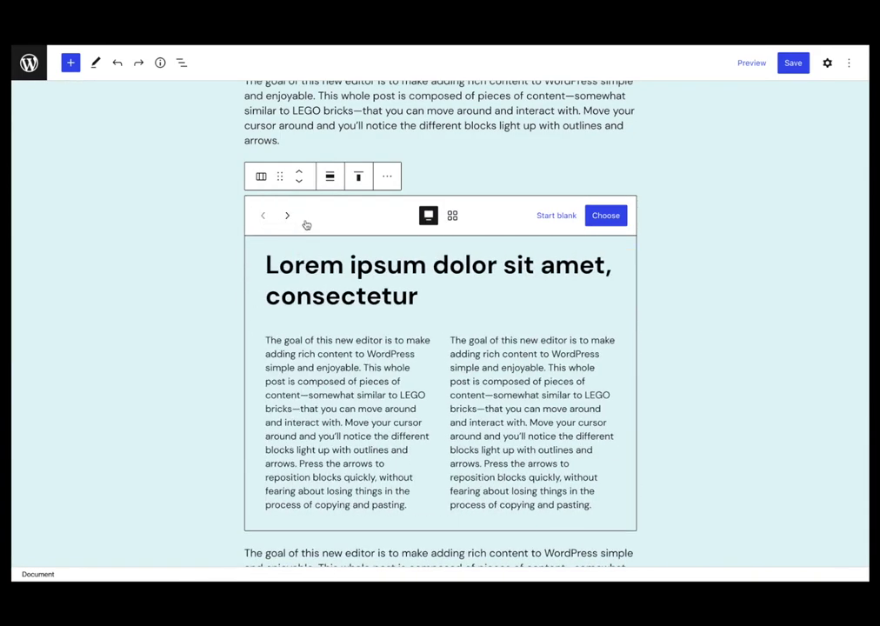
click(452, 216)
scroll(400, 349, down, 3)
scroll(399, 350, up, 3)
click(347, 312)
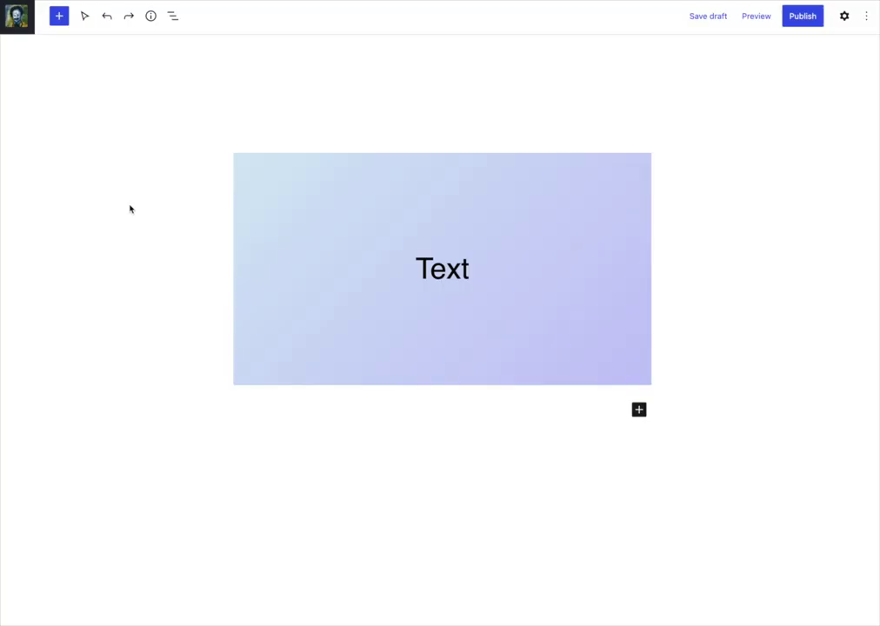
- Drop the stormy lighthouse photo onto the gradient cover as its background
click(307, 207)
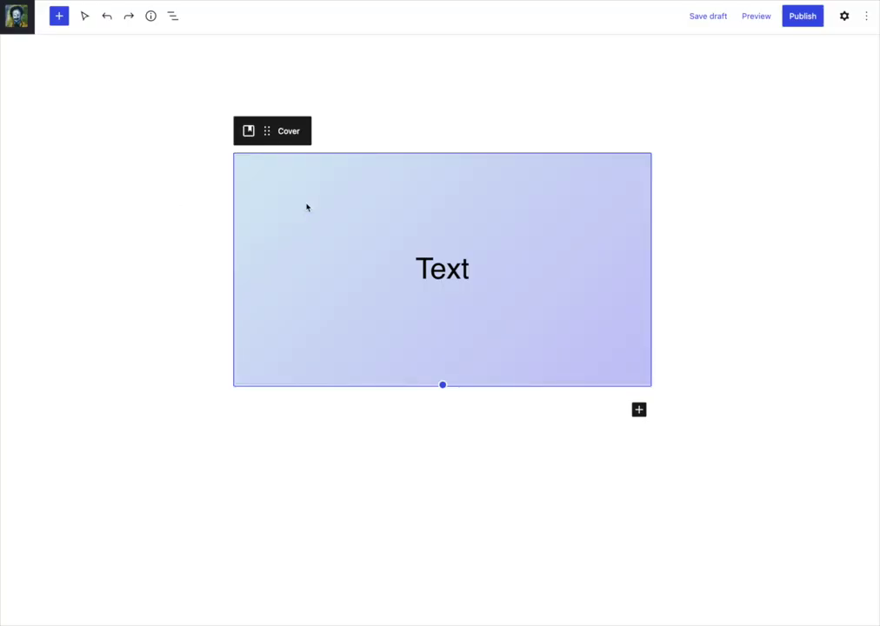
click(439, 269)
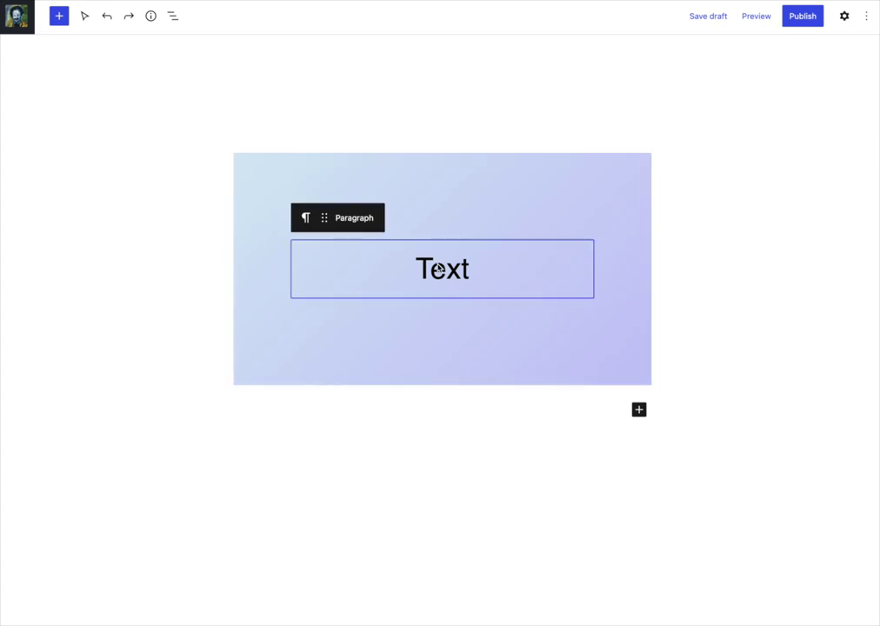
click(440, 269)
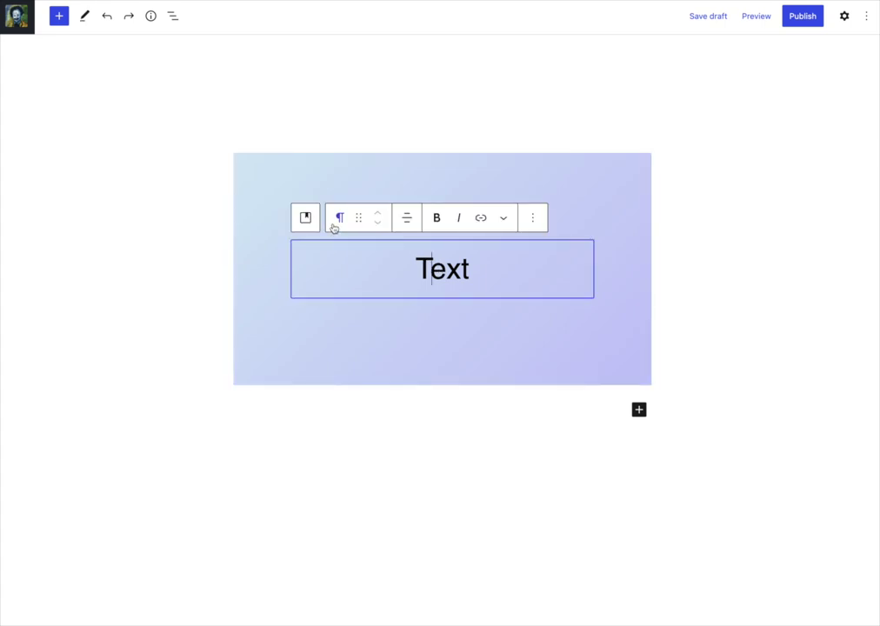
click(302, 223)
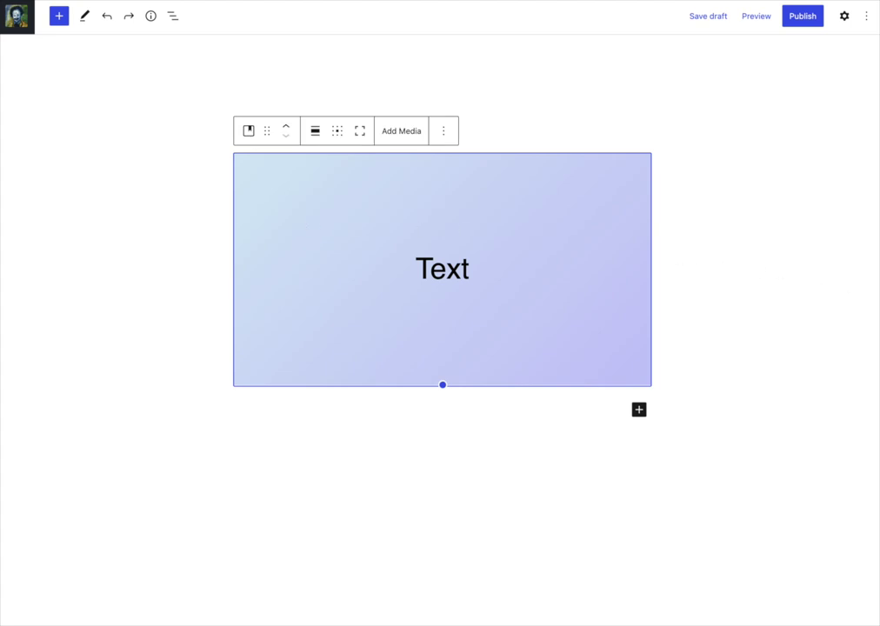
drag(819, 269, 384, 195)
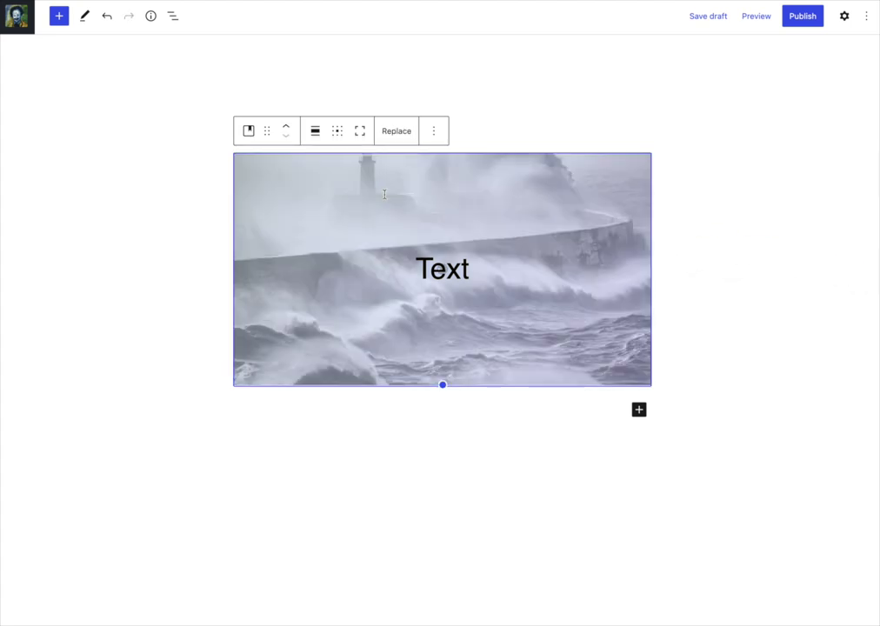
- Set the cover's focal point to the top and its overlay opacity to 20
click(843, 24)
drag(801, 301, 808, 214)
scroll(814, 464, down, 5)
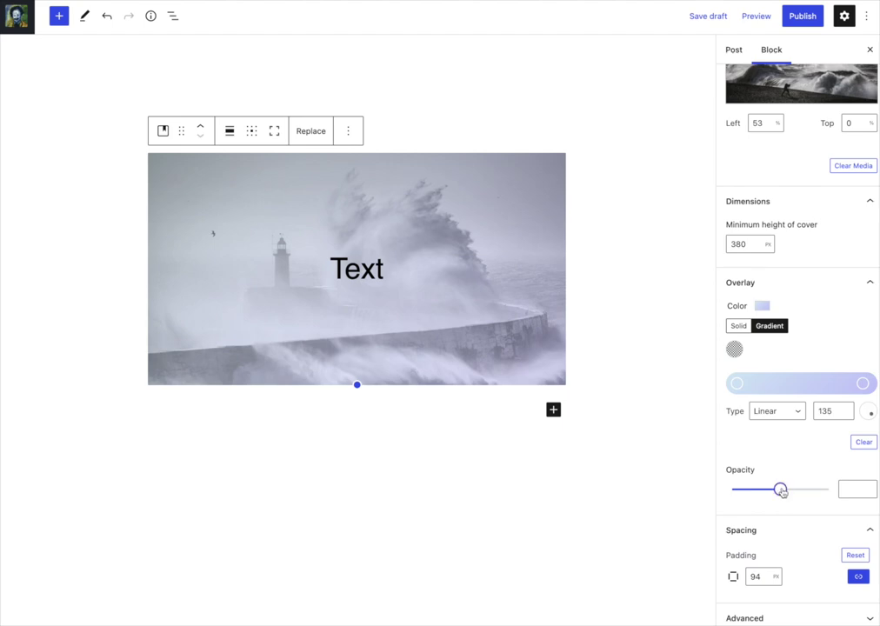
mouse_move(780, 489)
mouse_down()
mouse_move(742, 491)
mouse_move(753, 493)
mouse_up()
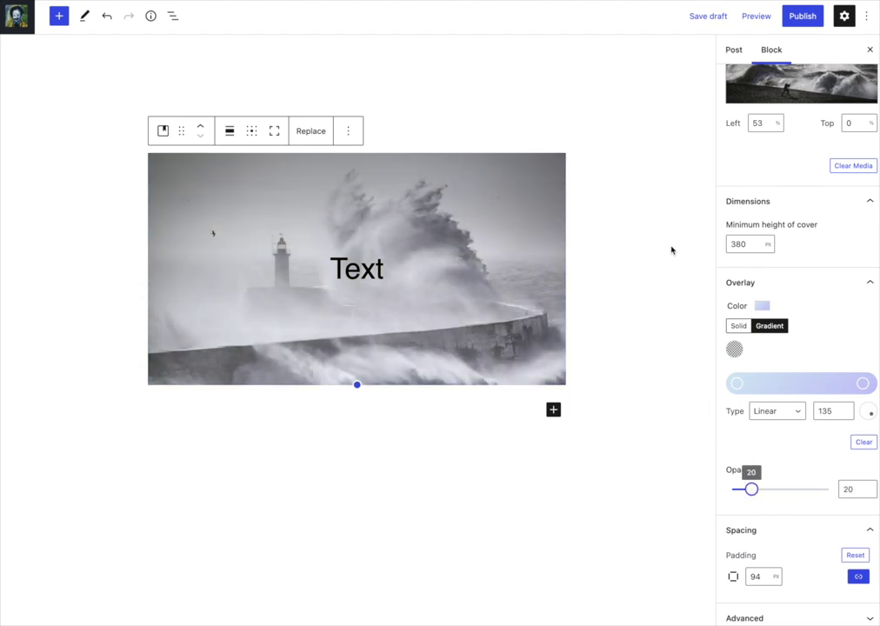
- Drop another image file onto the cover
click(869, 50)
drag(867, 54, 456, 261)
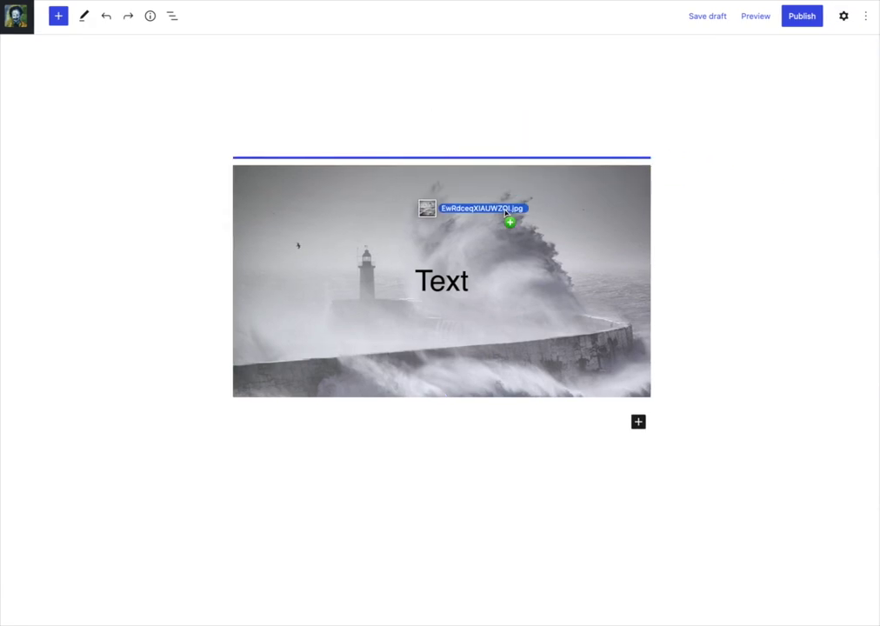
drag(452, 259, 454, 261)
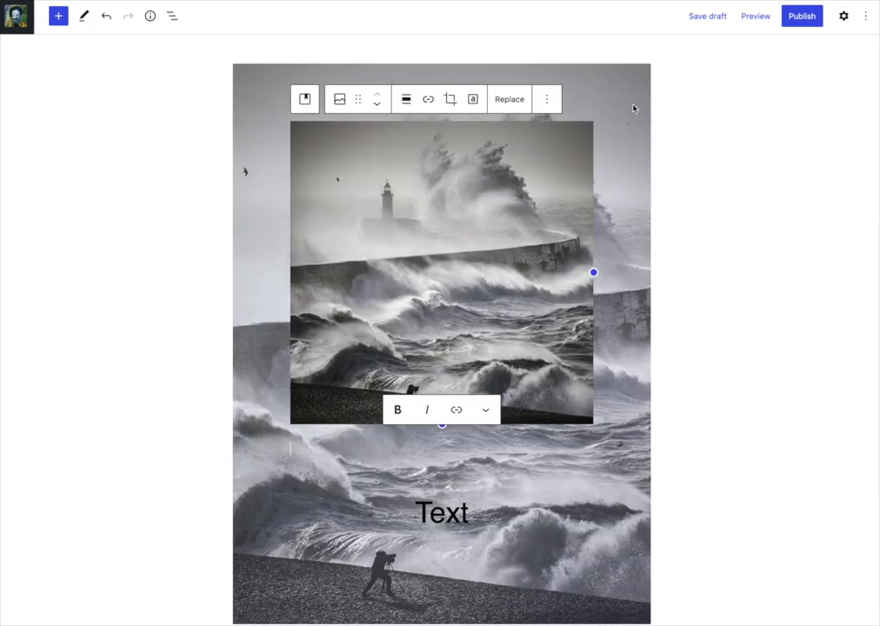
- Increase the cover's padding to 79px and its overlay opacity to 80
click(844, 16)
mouse_move(758, 328)
mouse_down()
mouse_move(763, 345)
mouse_move(764, 335)
mouse_up()
click(821, 252)
drag(785, 463, 808, 461)
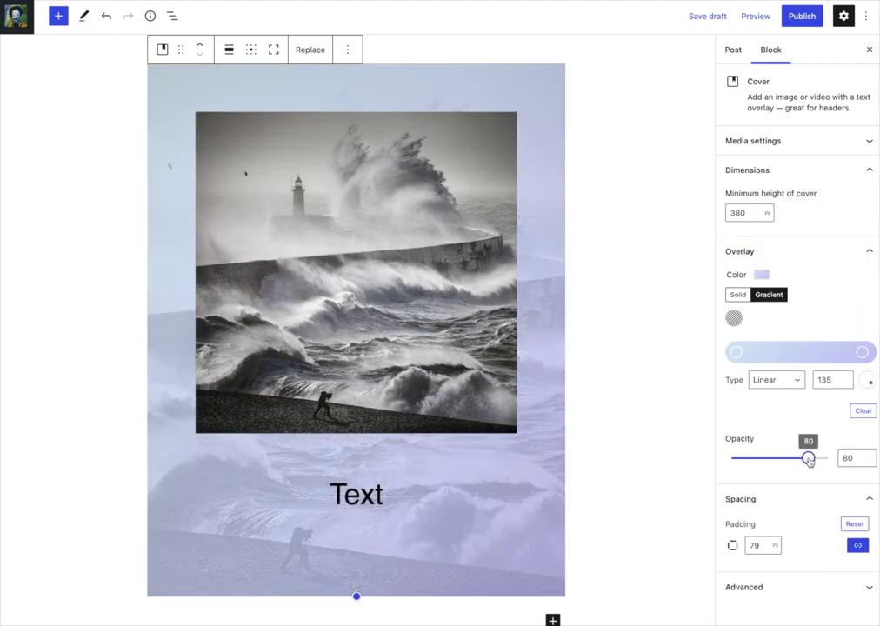
click(867, 51)
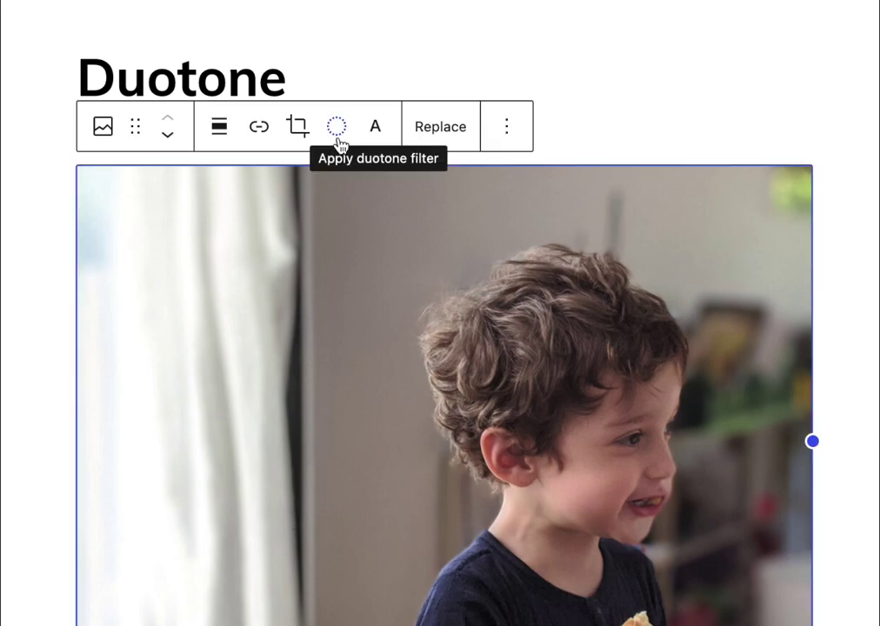
- Try the dark grayscale, black-and-white and purple-and-yellow duotone filters on the photo
click(337, 131)
click(311, 244)
click(204, 308)
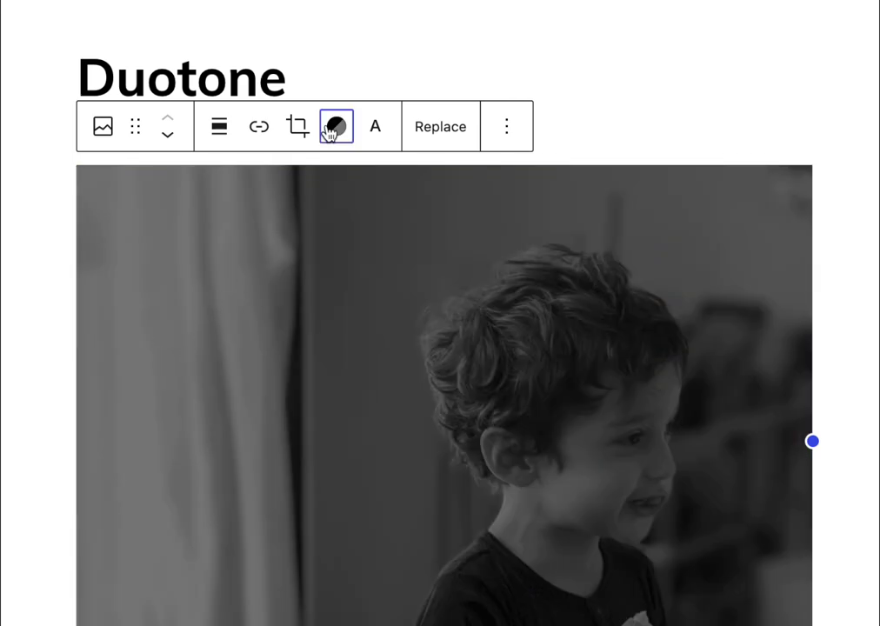
click(336, 126)
click(356, 246)
click(399, 245)
click(222, 290)
- Try further duotone presets on the photo, finishing with blue and orange
click(342, 126)
click(443, 247)
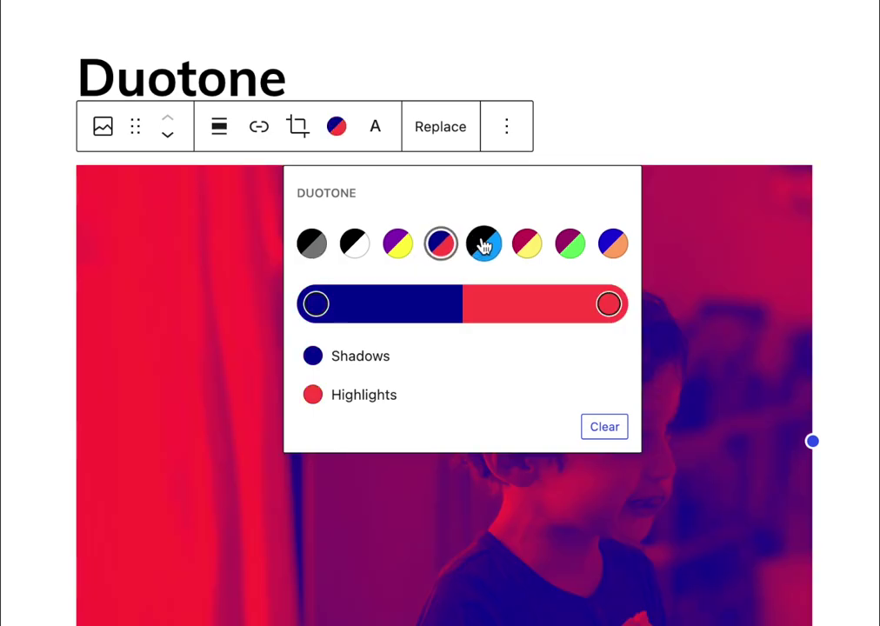
click(483, 245)
click(528, 244)
click(154, 354)
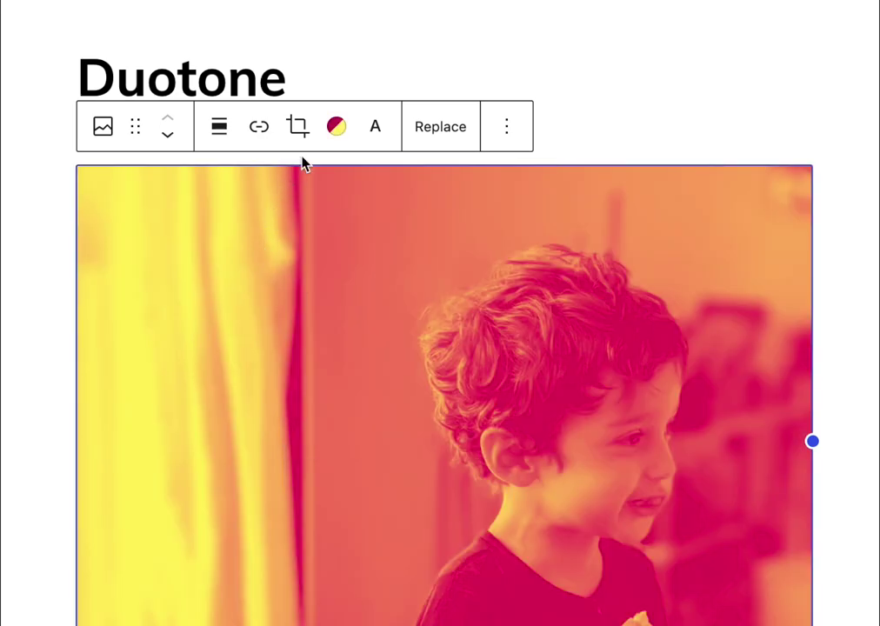
click(337, 126)
click(570, 243)
click(614, 247)
- Close the duotone options and inspect the About and Home menu items
click(198, 492)
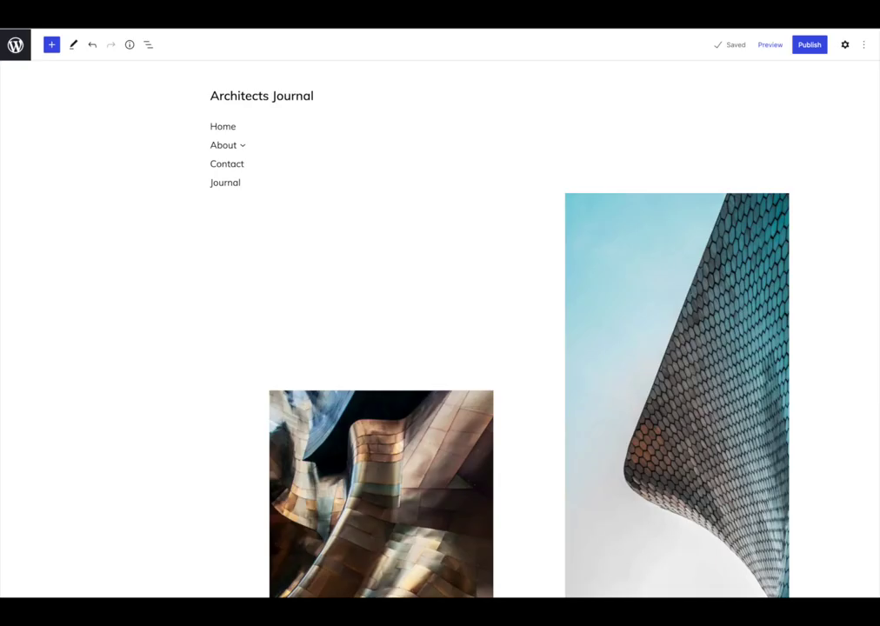
click(233, 144)
mouse_move(250, 197)
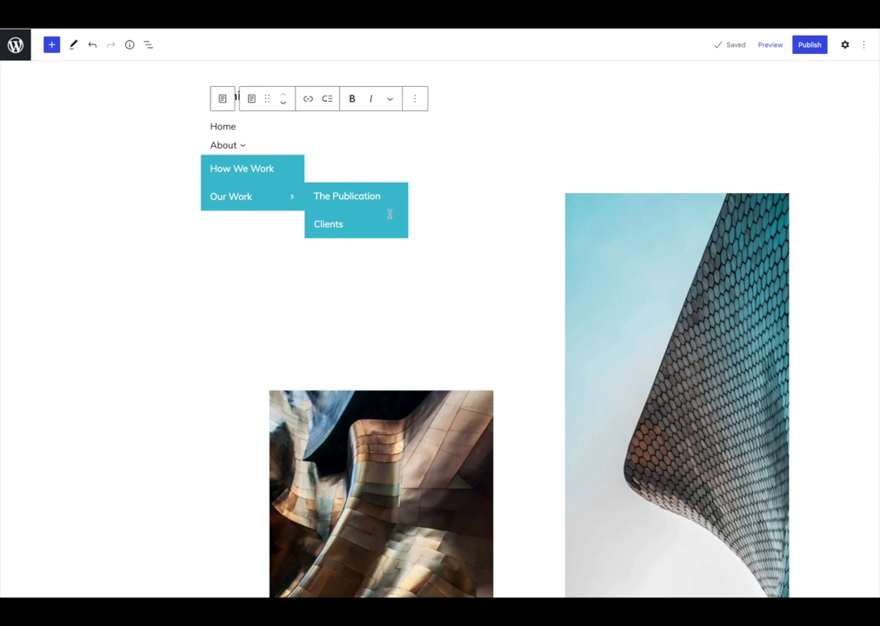
click(445, 67)
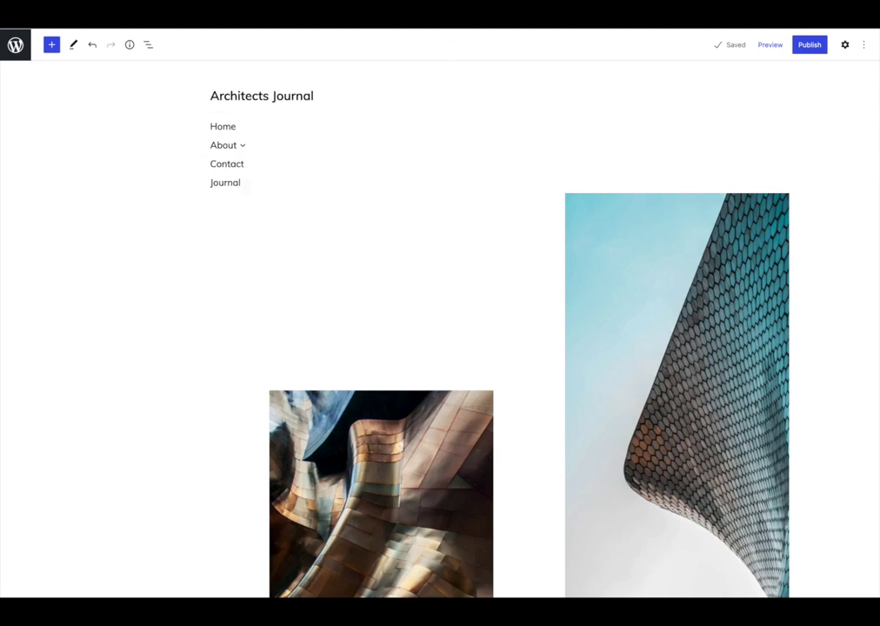
click(232, 126)
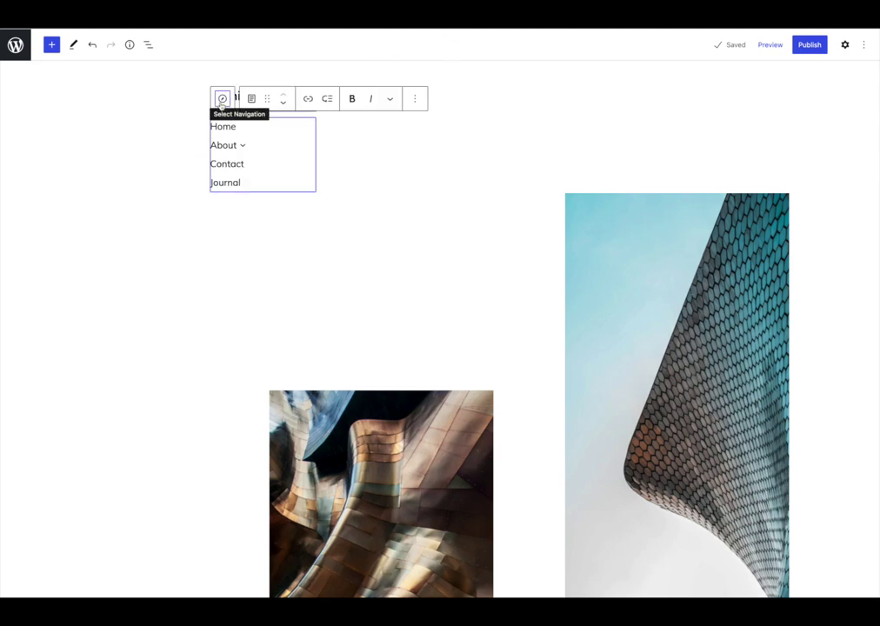
- In the navigation list, move About and its submenu down twice to sit after Journal
click(221, 97)
click(357, 100)
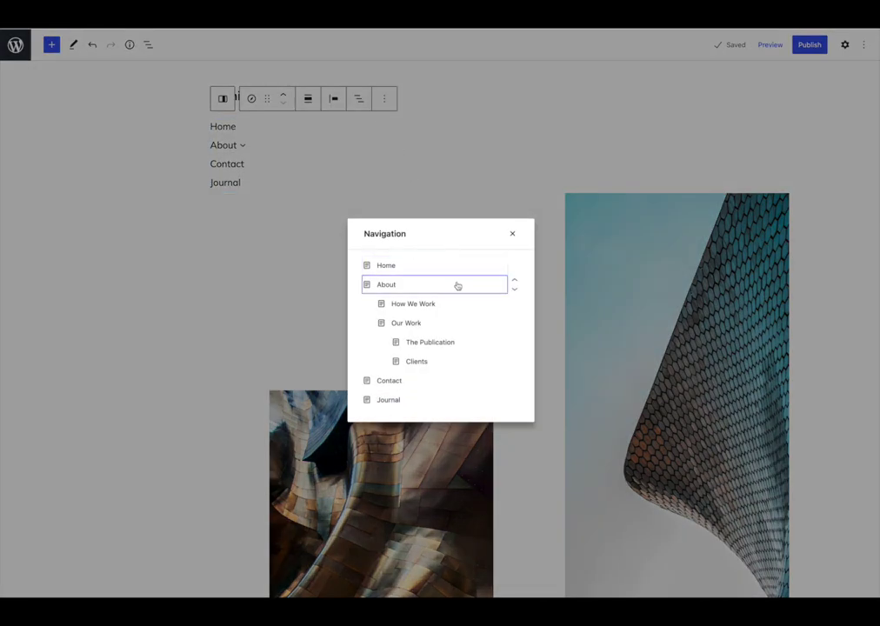
click(514, 289)
click(514, 308)
click(514, 235)
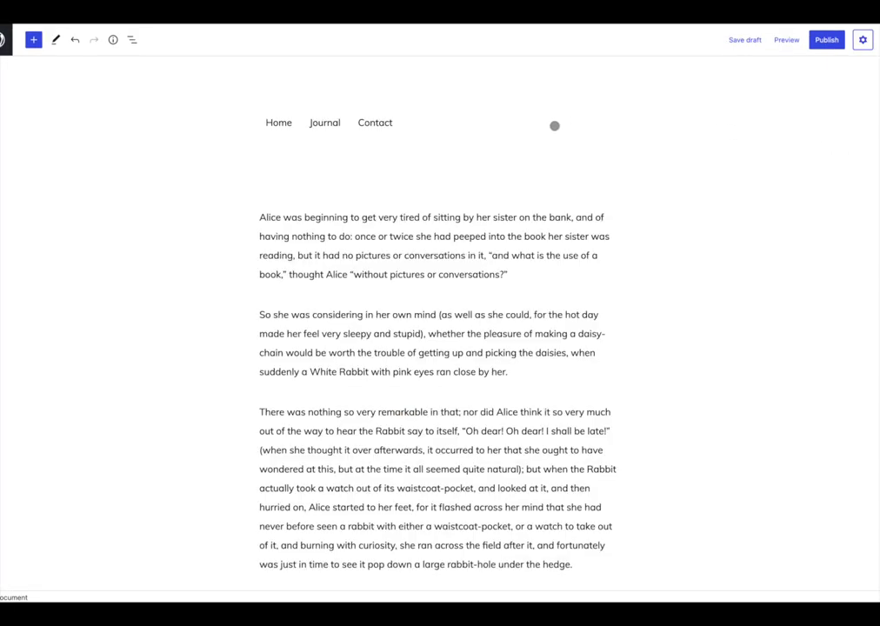
- Set the navigation menu's font appearance to Black Italic with uppercase letter case
click(554, 126)
click(862, 40)
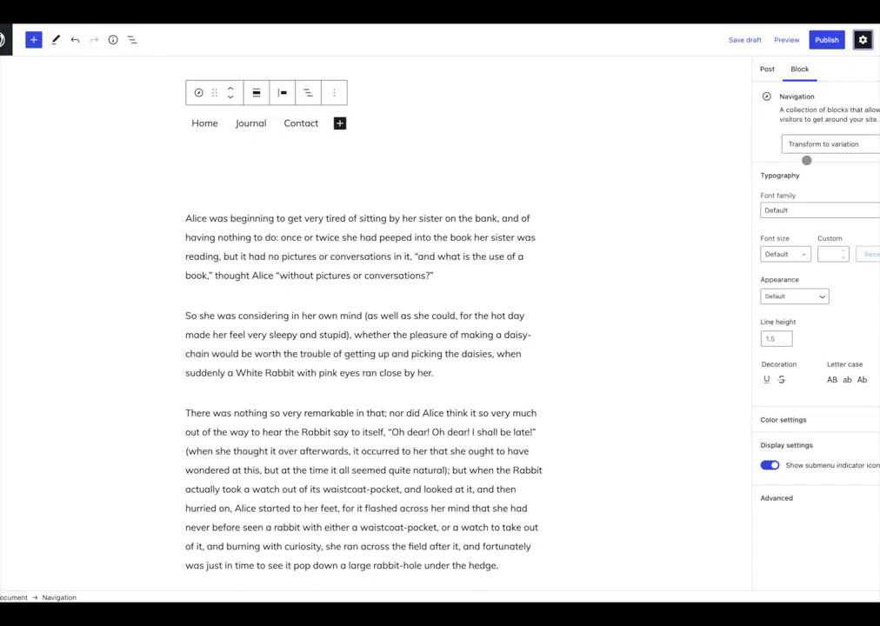
click(781, 296)
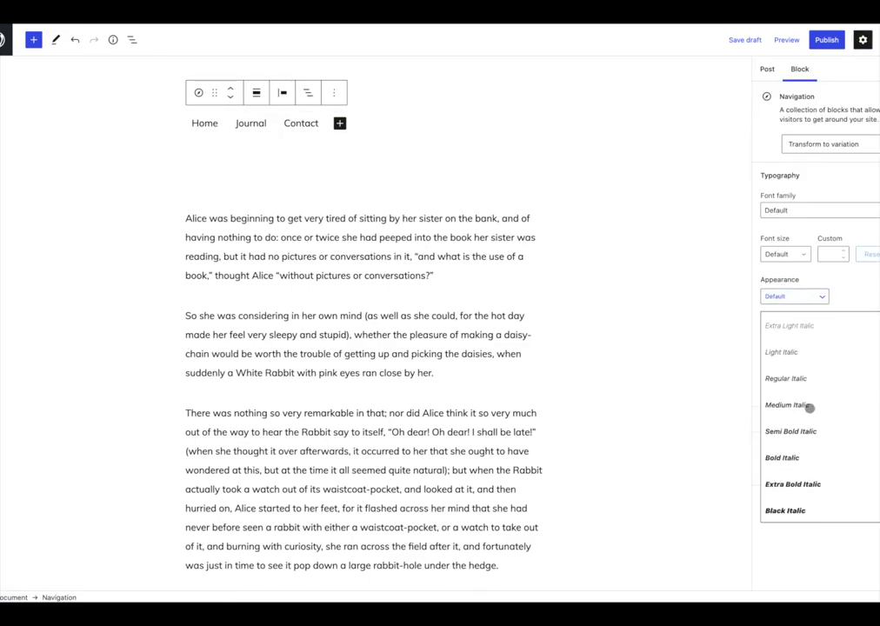
click(814, 511)
click(832, 379)
- Give the menu a blue background and white text
click(821, 423)
click(837, 520)
click(792, 459)
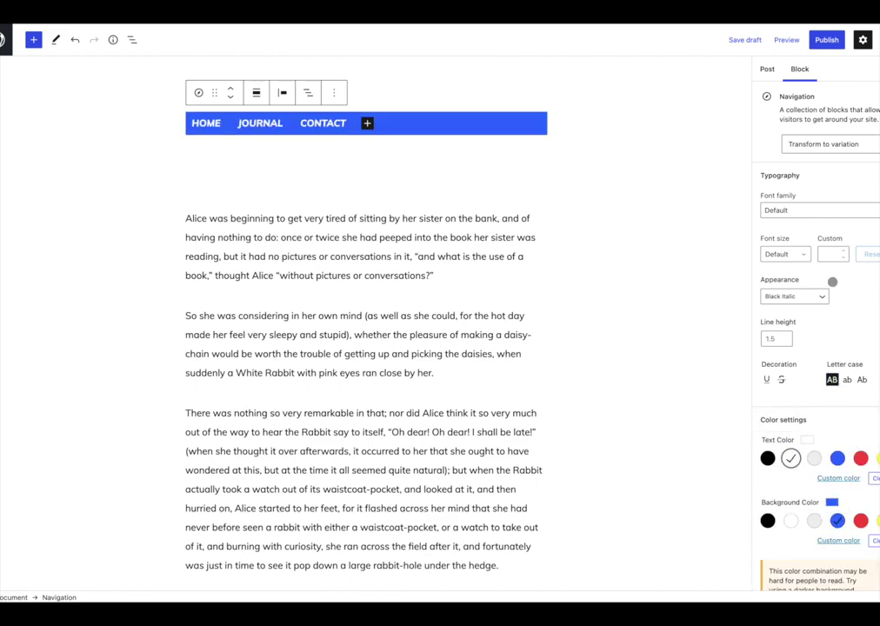
click(863, 39)
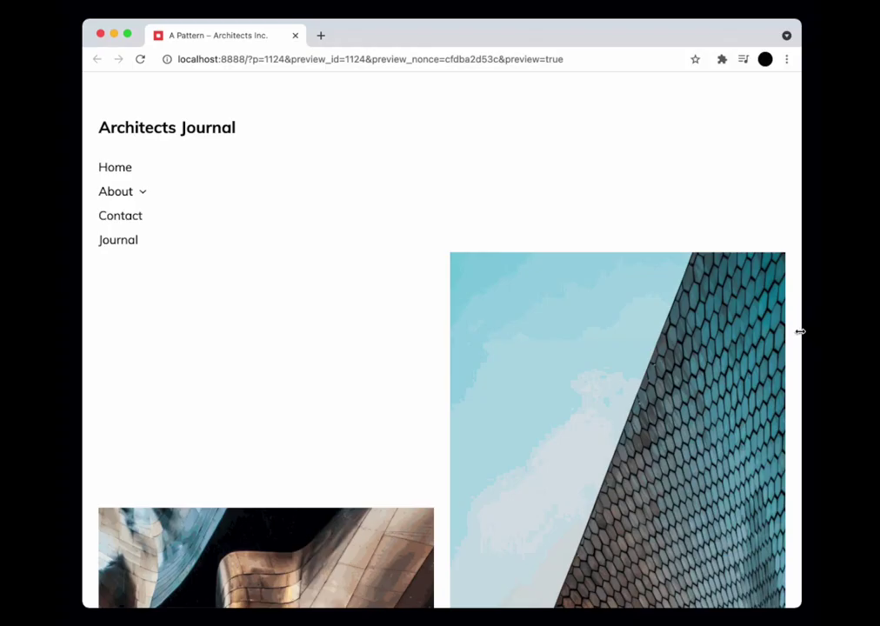
- Narrow the Architects Journal preview window to phone width
drag(799, 331, 467, 299)
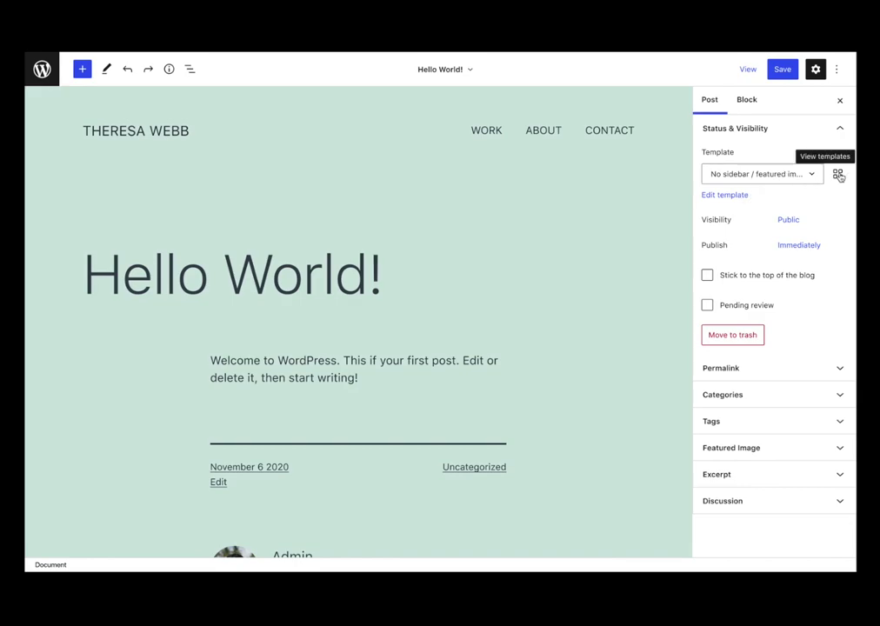
click(839, 174)
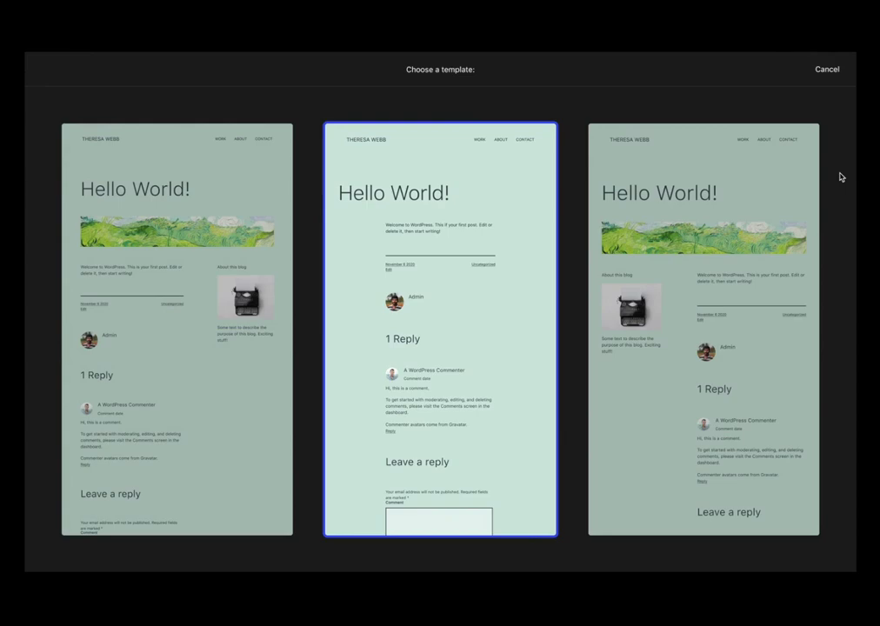
click(828, 72)
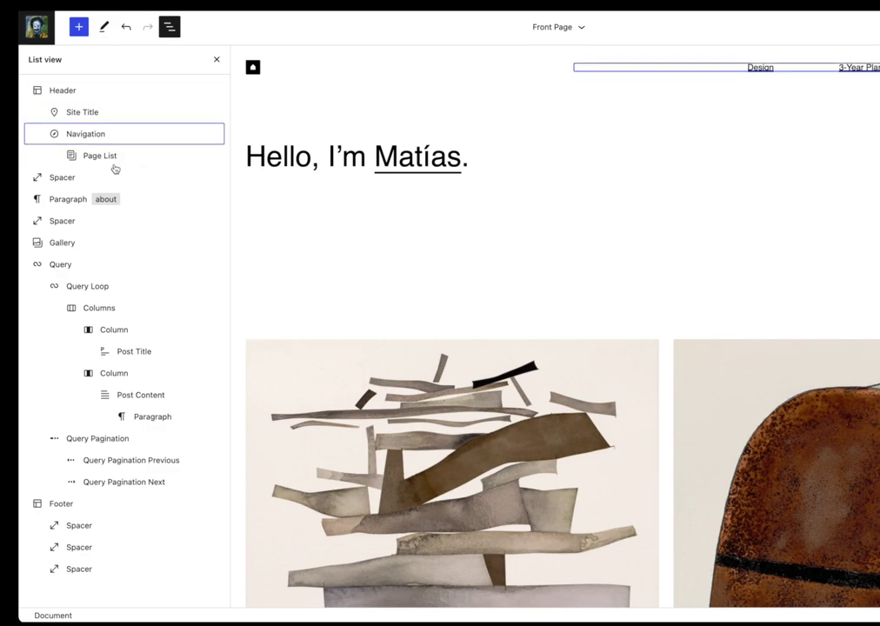
click(78, 200)
click(81, 267)
click(114, 332)
click(127, 375)
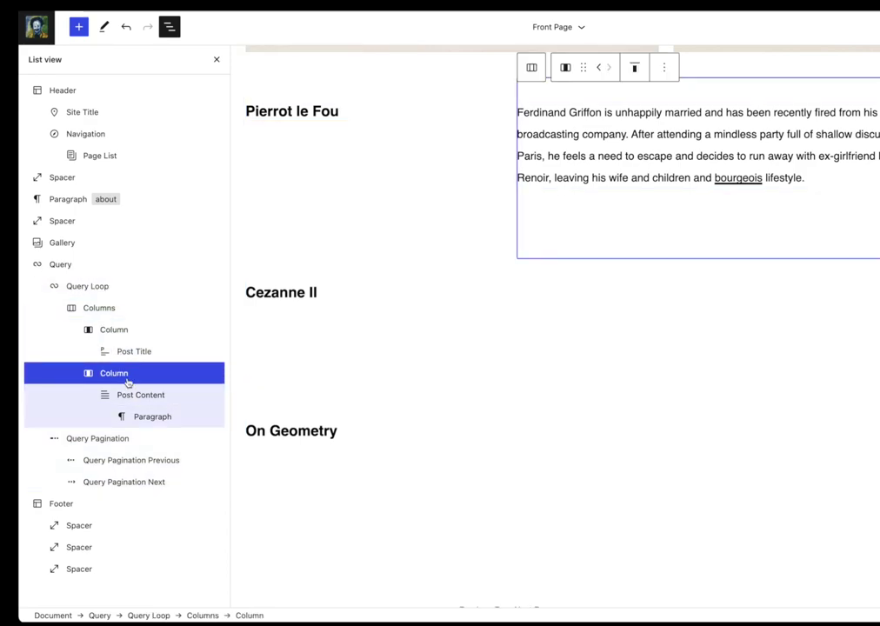
click(77, 94)
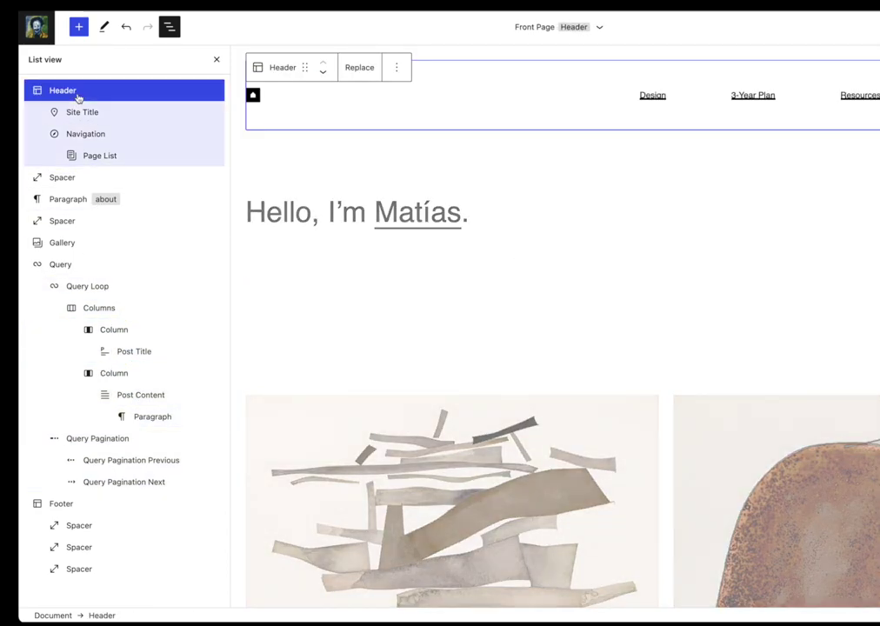
click(76, 200)
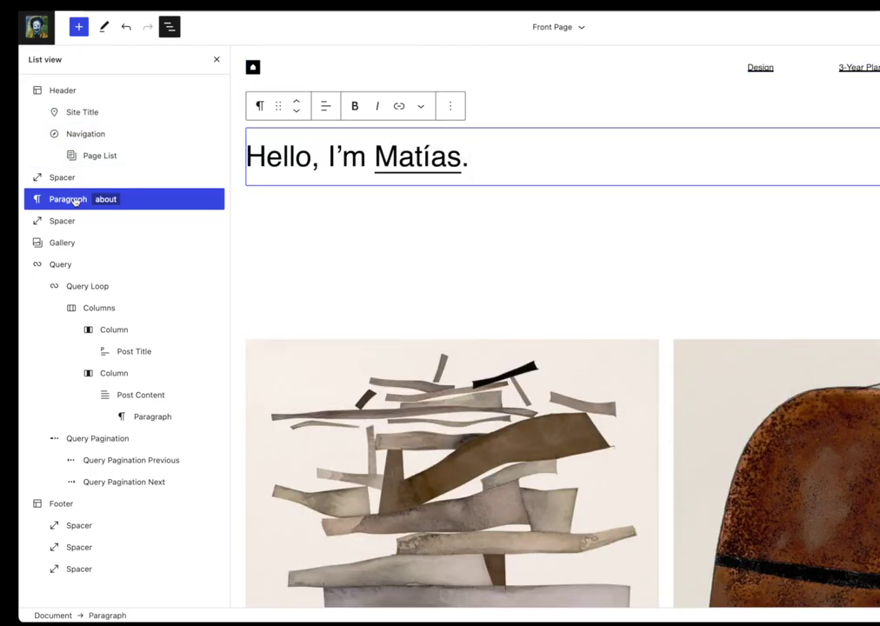